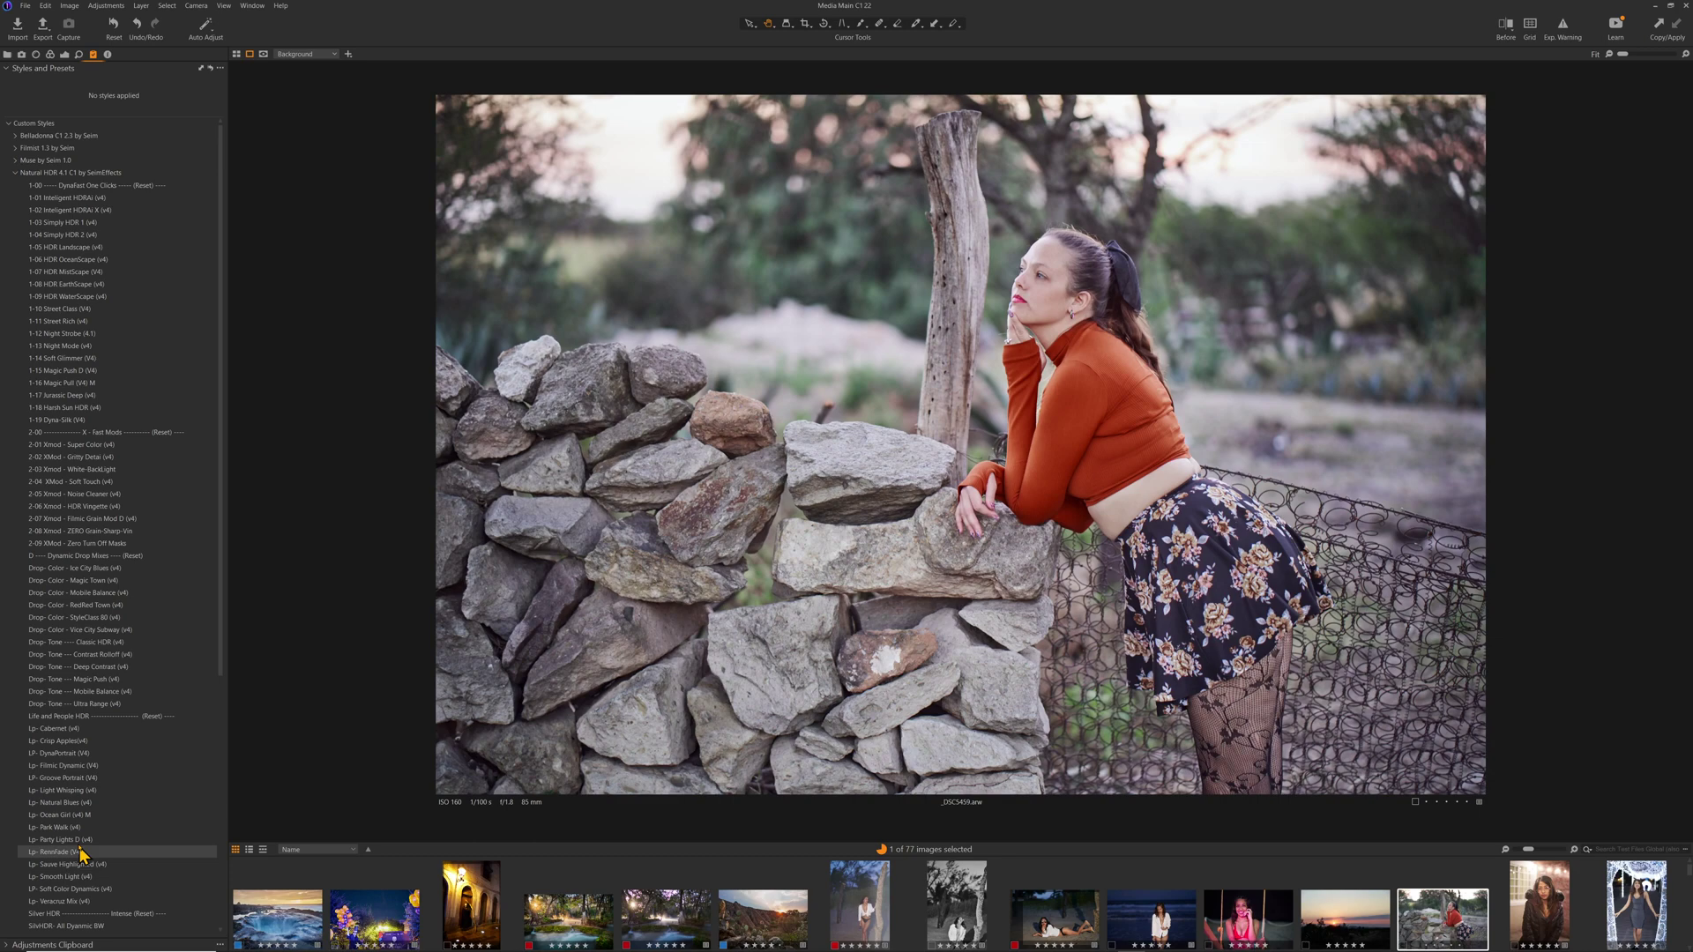
Apply the Lp- Natural Blues (v4) style and open the Styles and Presets options menu
{"action": "left_click", "coordinate": [62, 802]}
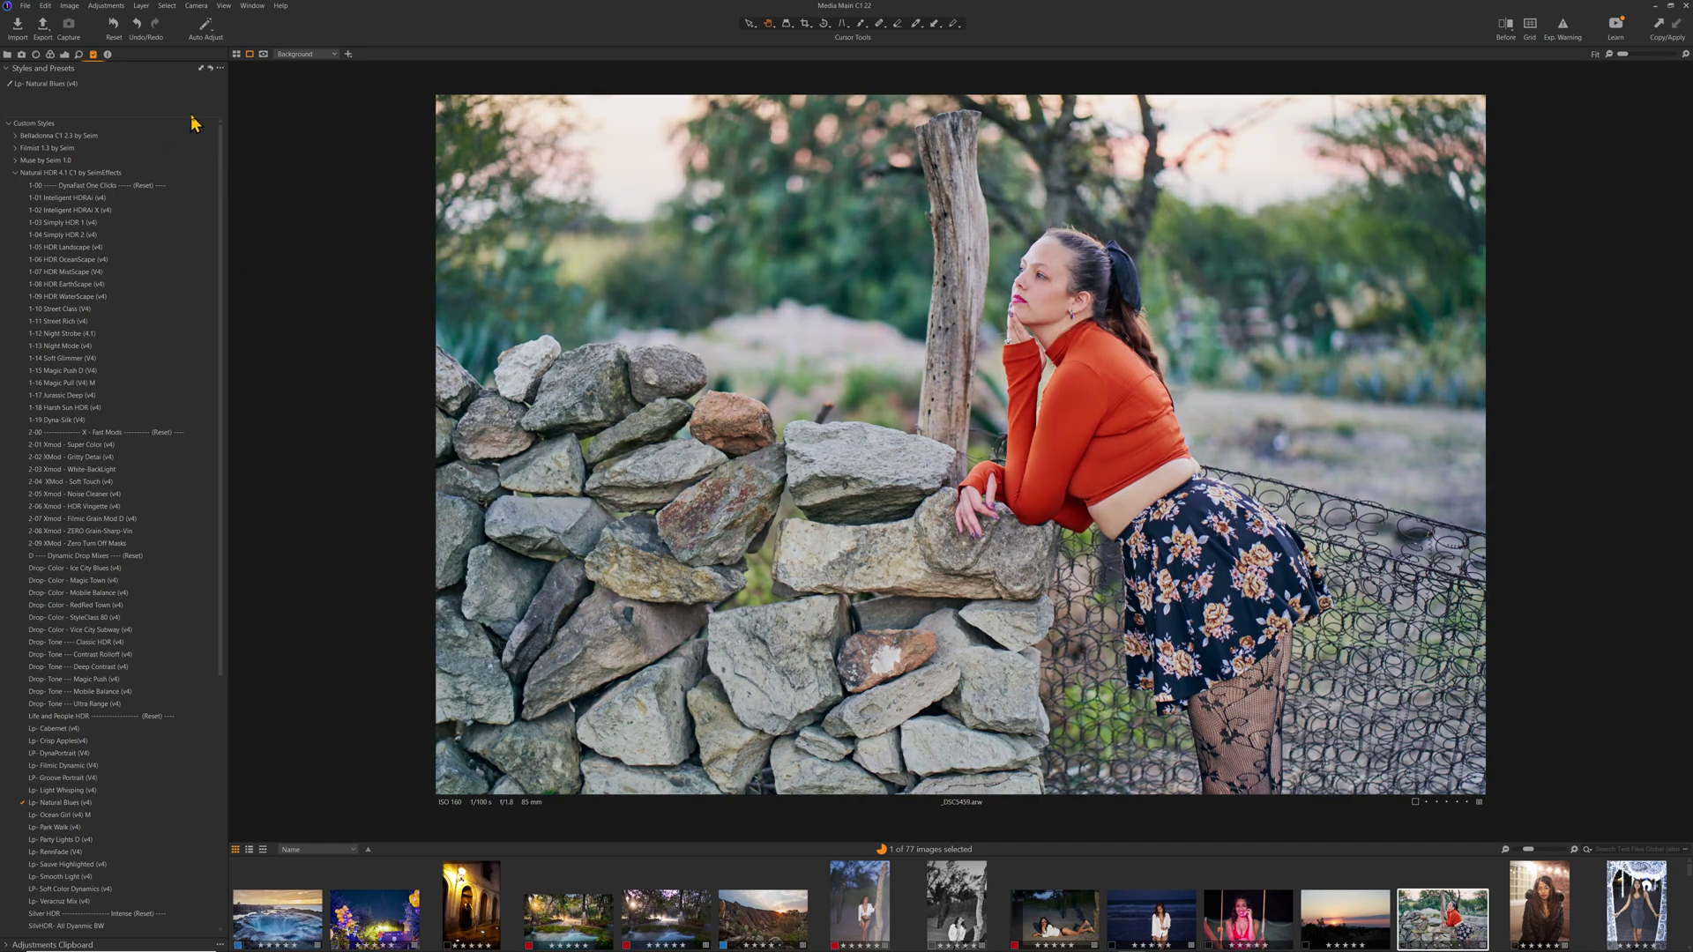
{"action": "left_click", "coordinate": [221, 69]}
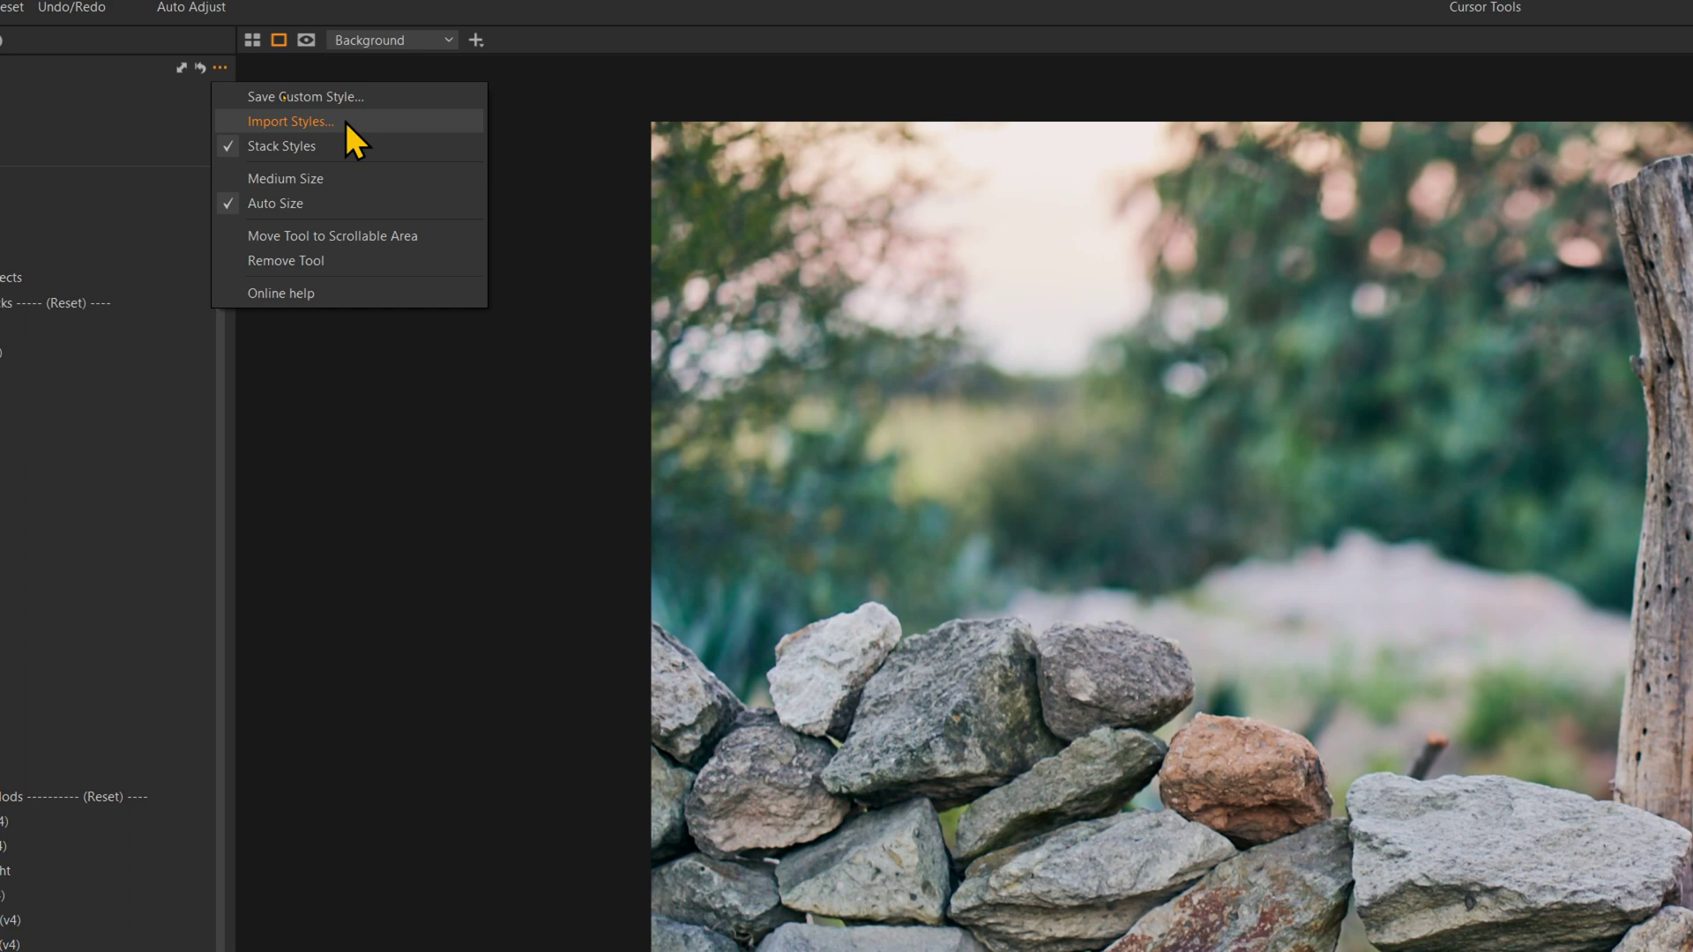
Import Filmist 1.3 by Seim.costylepack from Downloads > Filmist 1.3 Complete > Filmist Capture One
{"action": "left_click", "coordinate": [346, 121]}
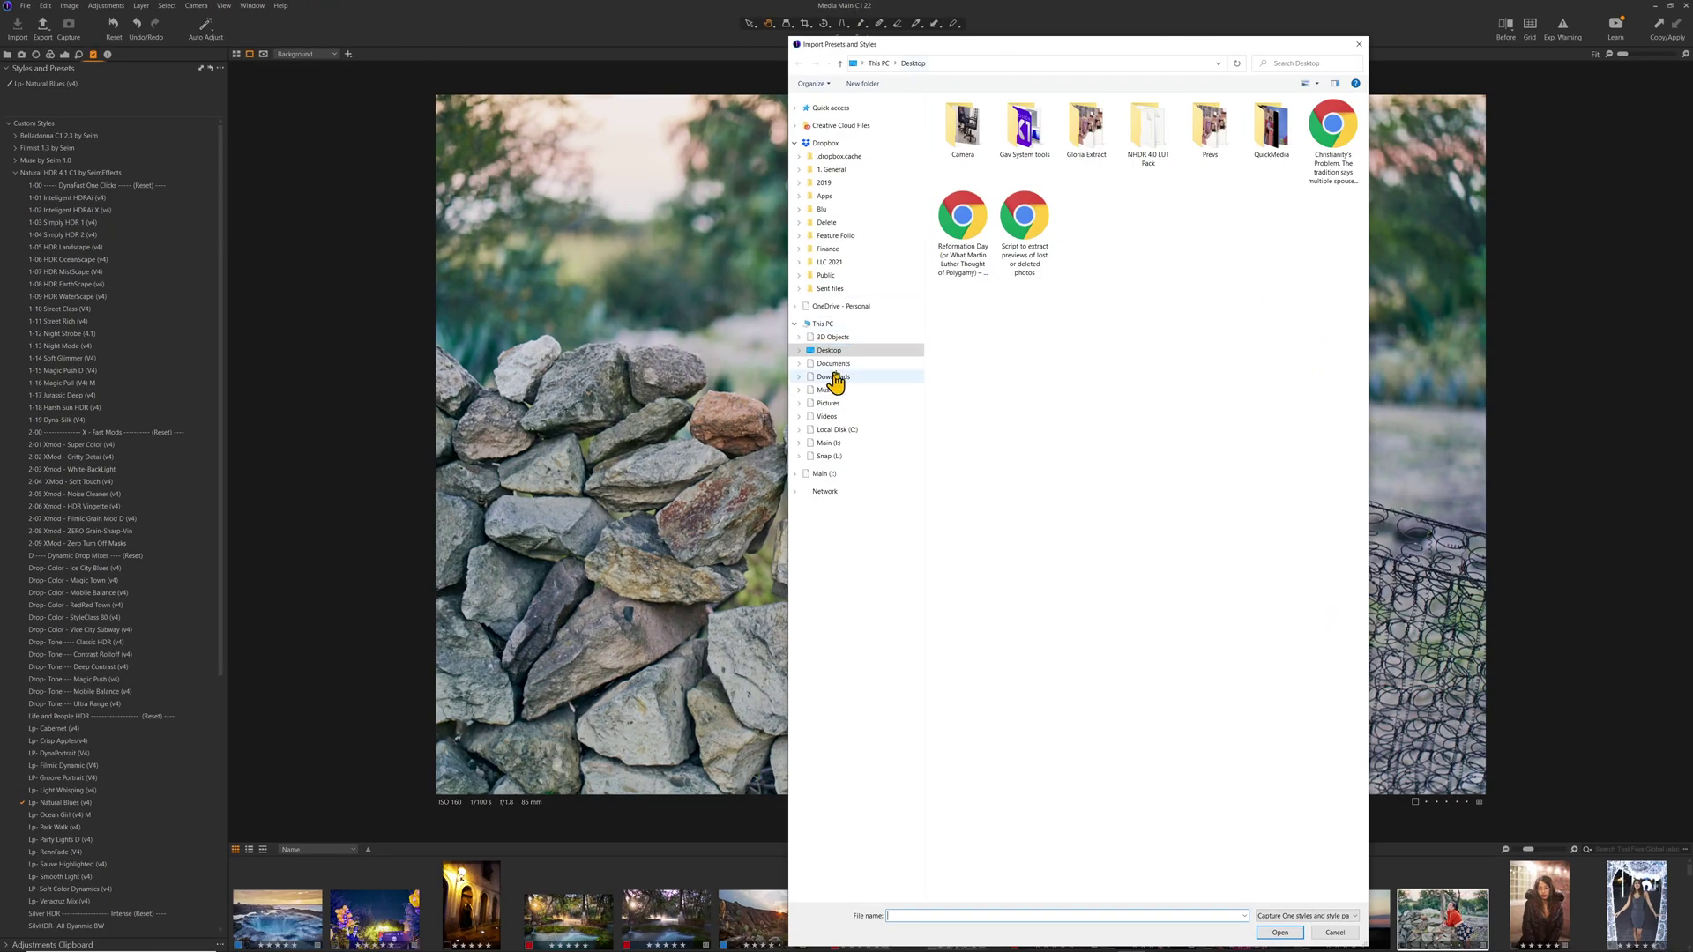
{"action": "left_click", "coordinate": [834, 376]}
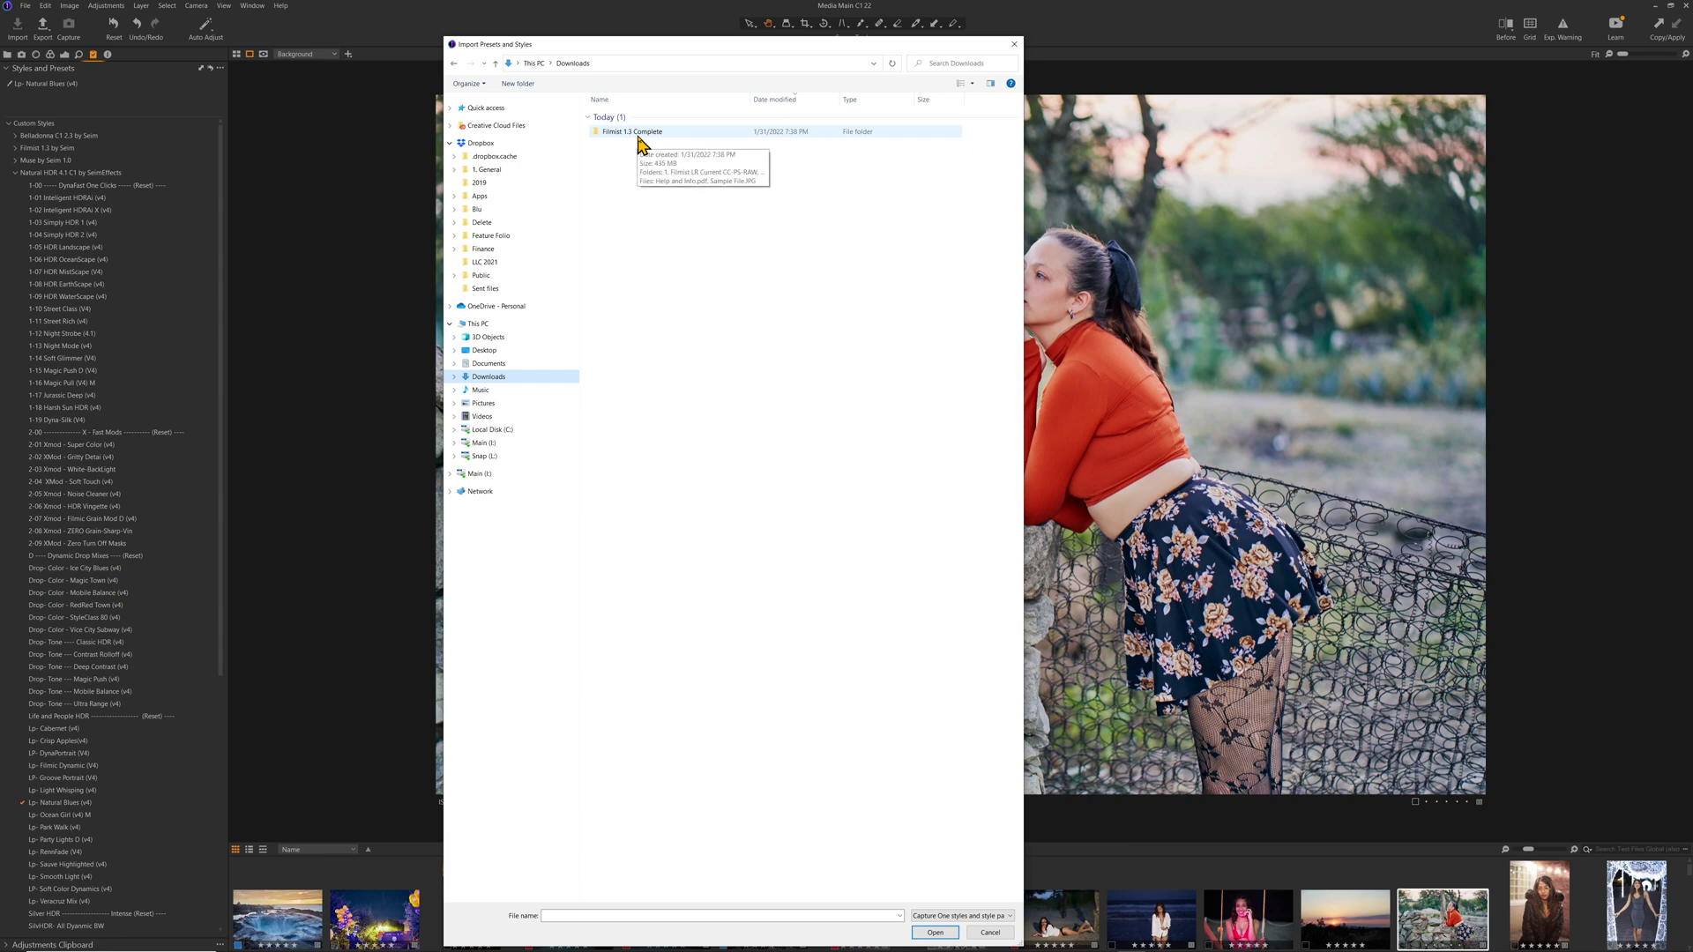
{"action": "double_click", "coordinate": [638, 132]}
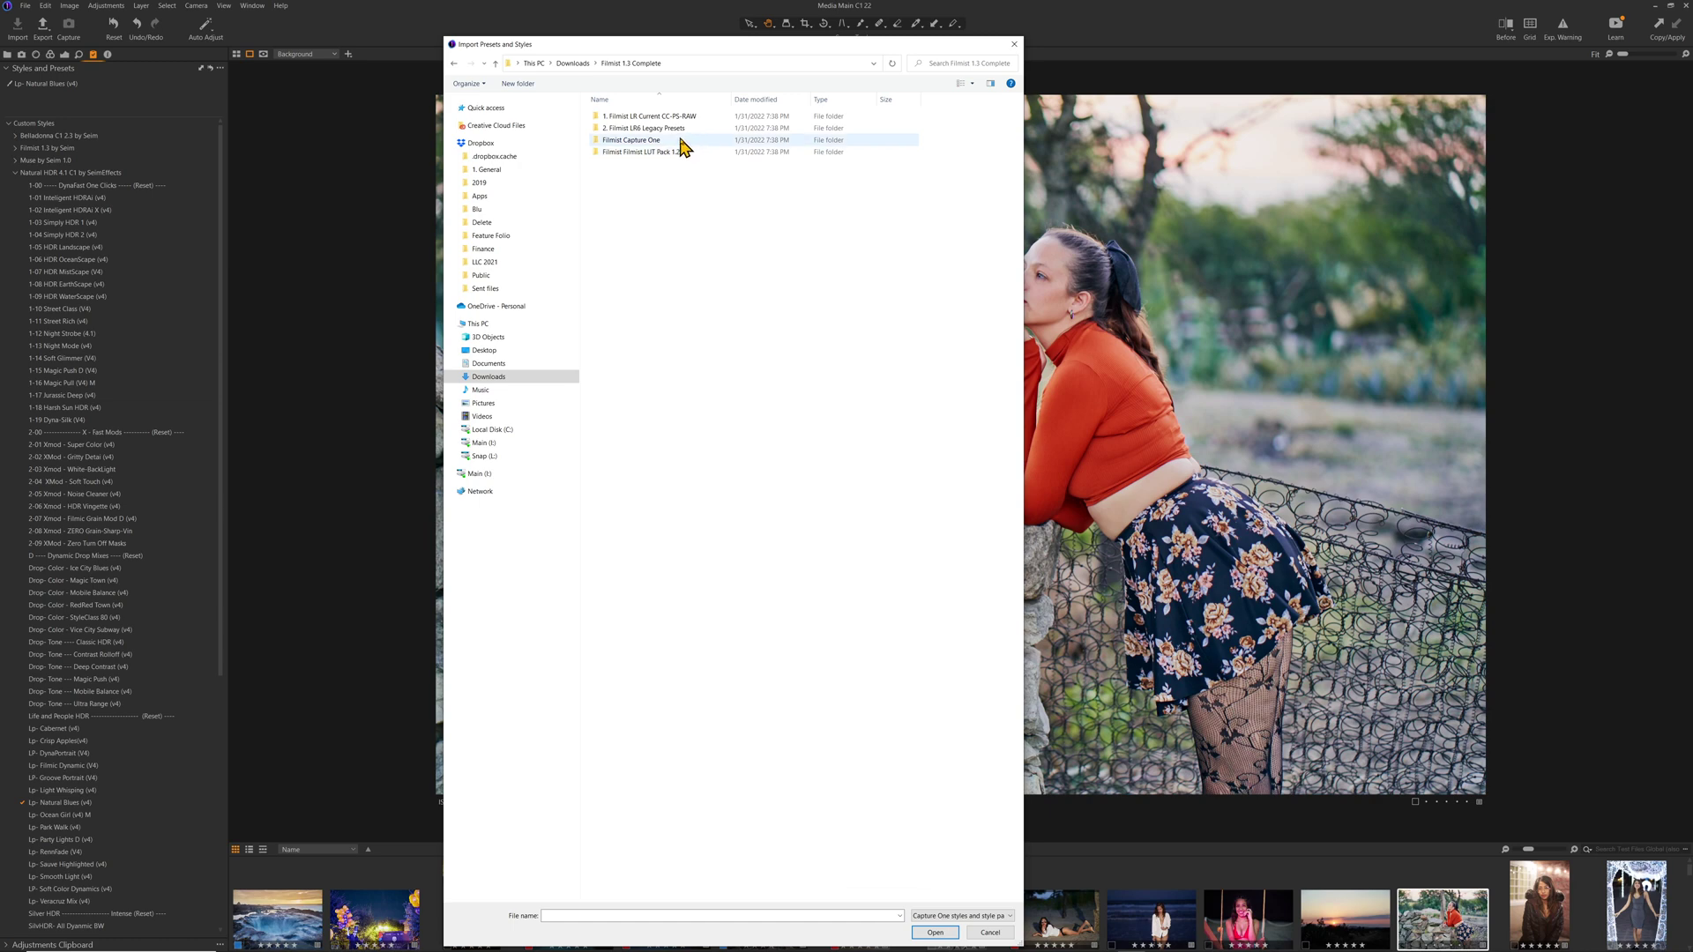
{"action": "double_click", "coordinate": [681, 141]}
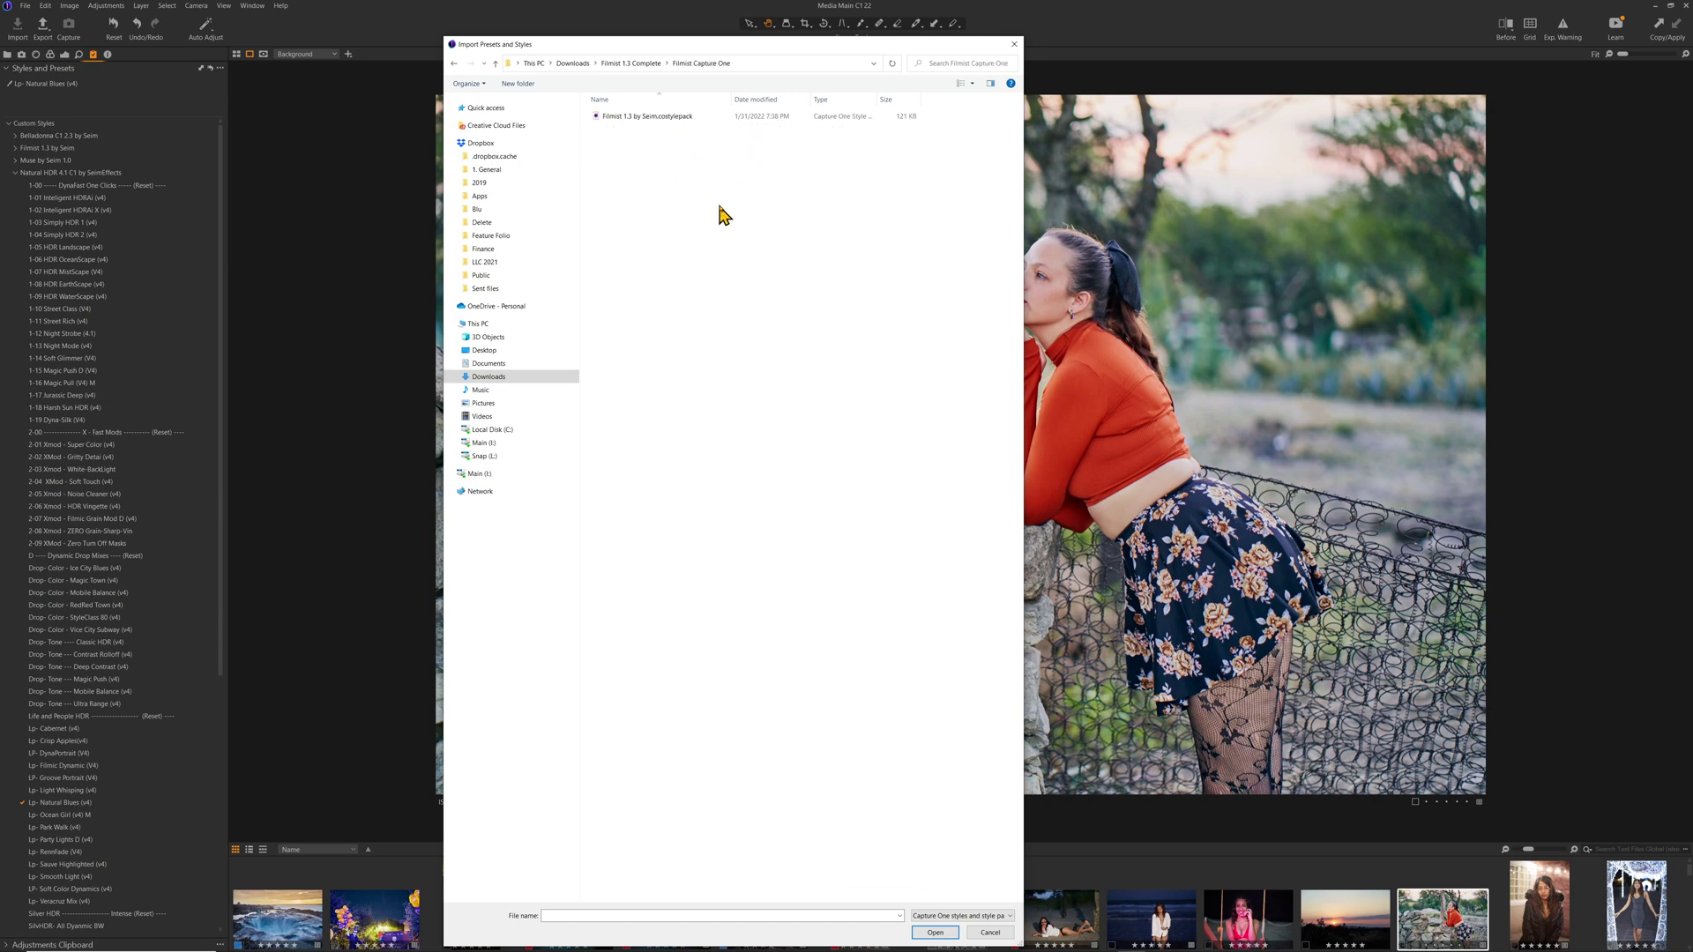
{"action": "left_click", "coordinate": [694, 116]}
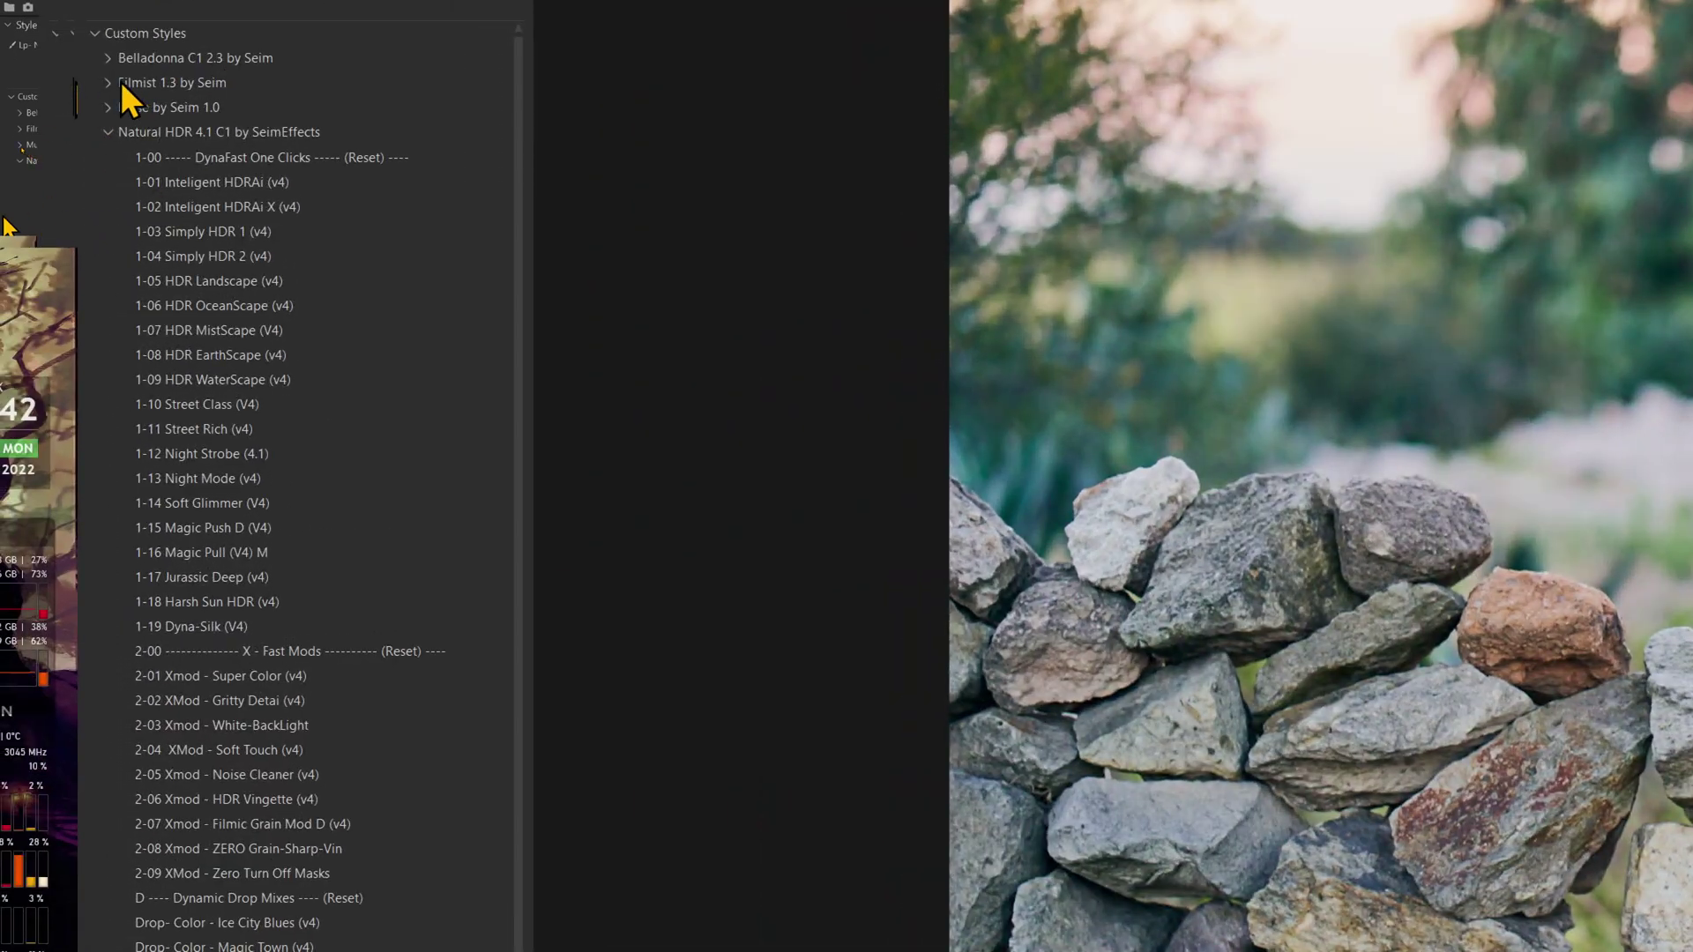
Apply the 0 - PULL Exp Filmic (1.3) style, then minimize Capture One
{"action": "left_click", "coordinate": [67, 82]}
{"action": "left_click", "coordinate": [264, 183]}
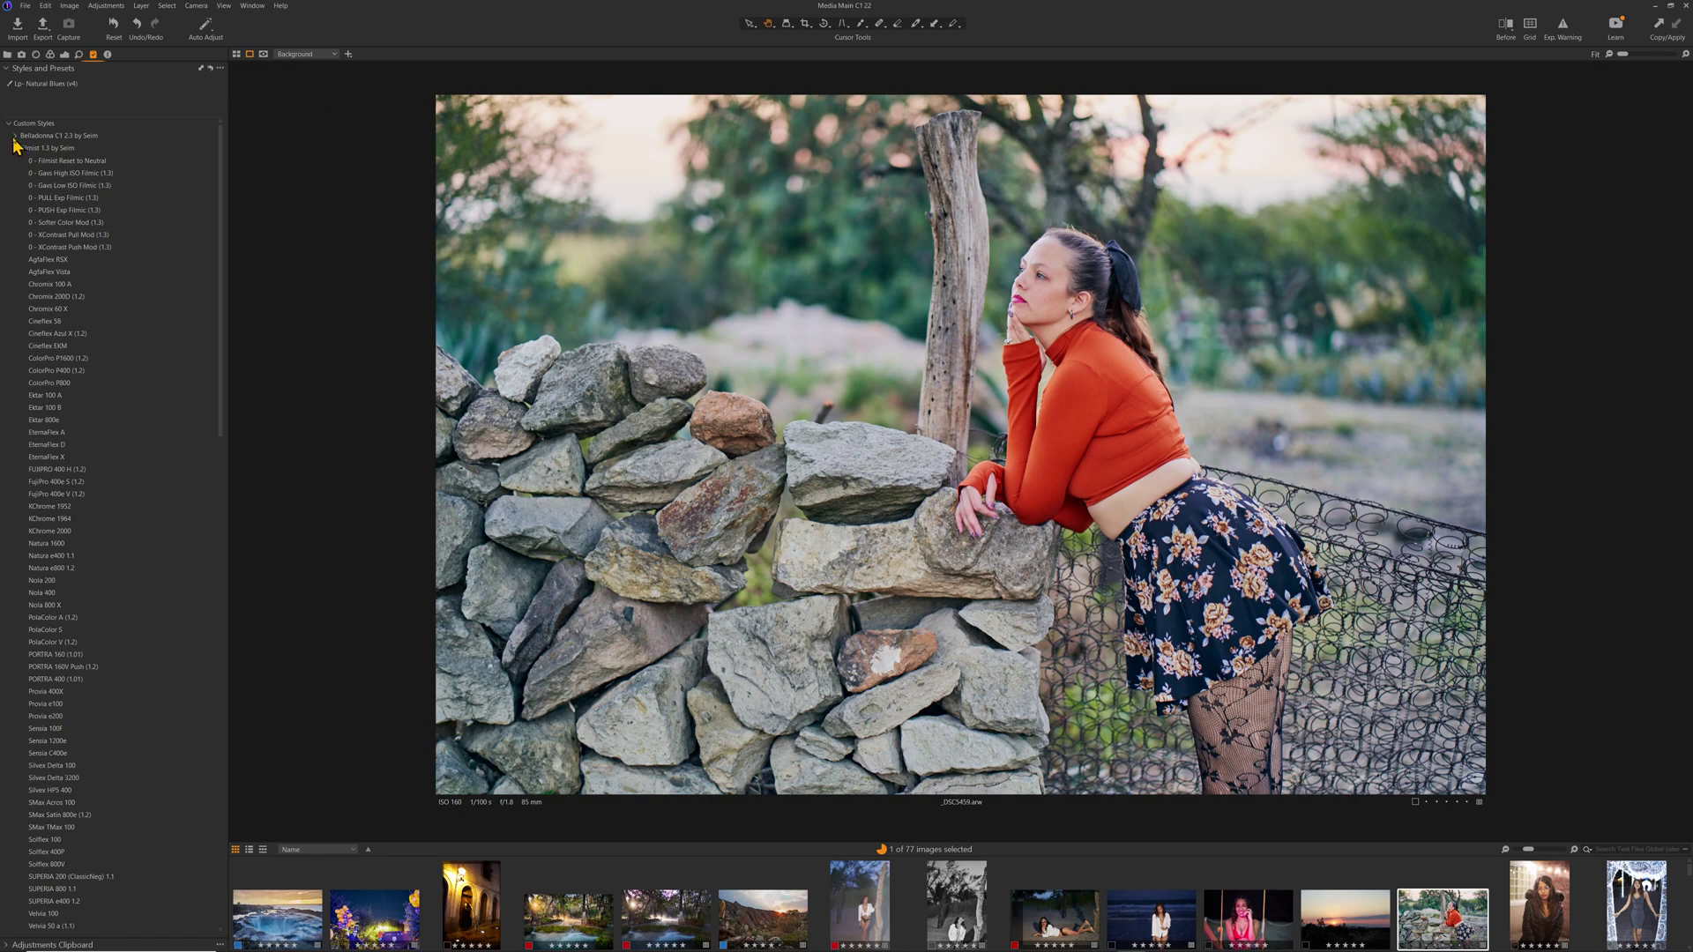
{"action": "left_click", "coordinate": [1657, 7]}
In File Explorer, open Filmist 1.3 by Seim.costylepack from Downloads > Filmist 1.3 Complete > Filmist Capture One
{"action": "mouse_move", "coordinate": [402, 945]}
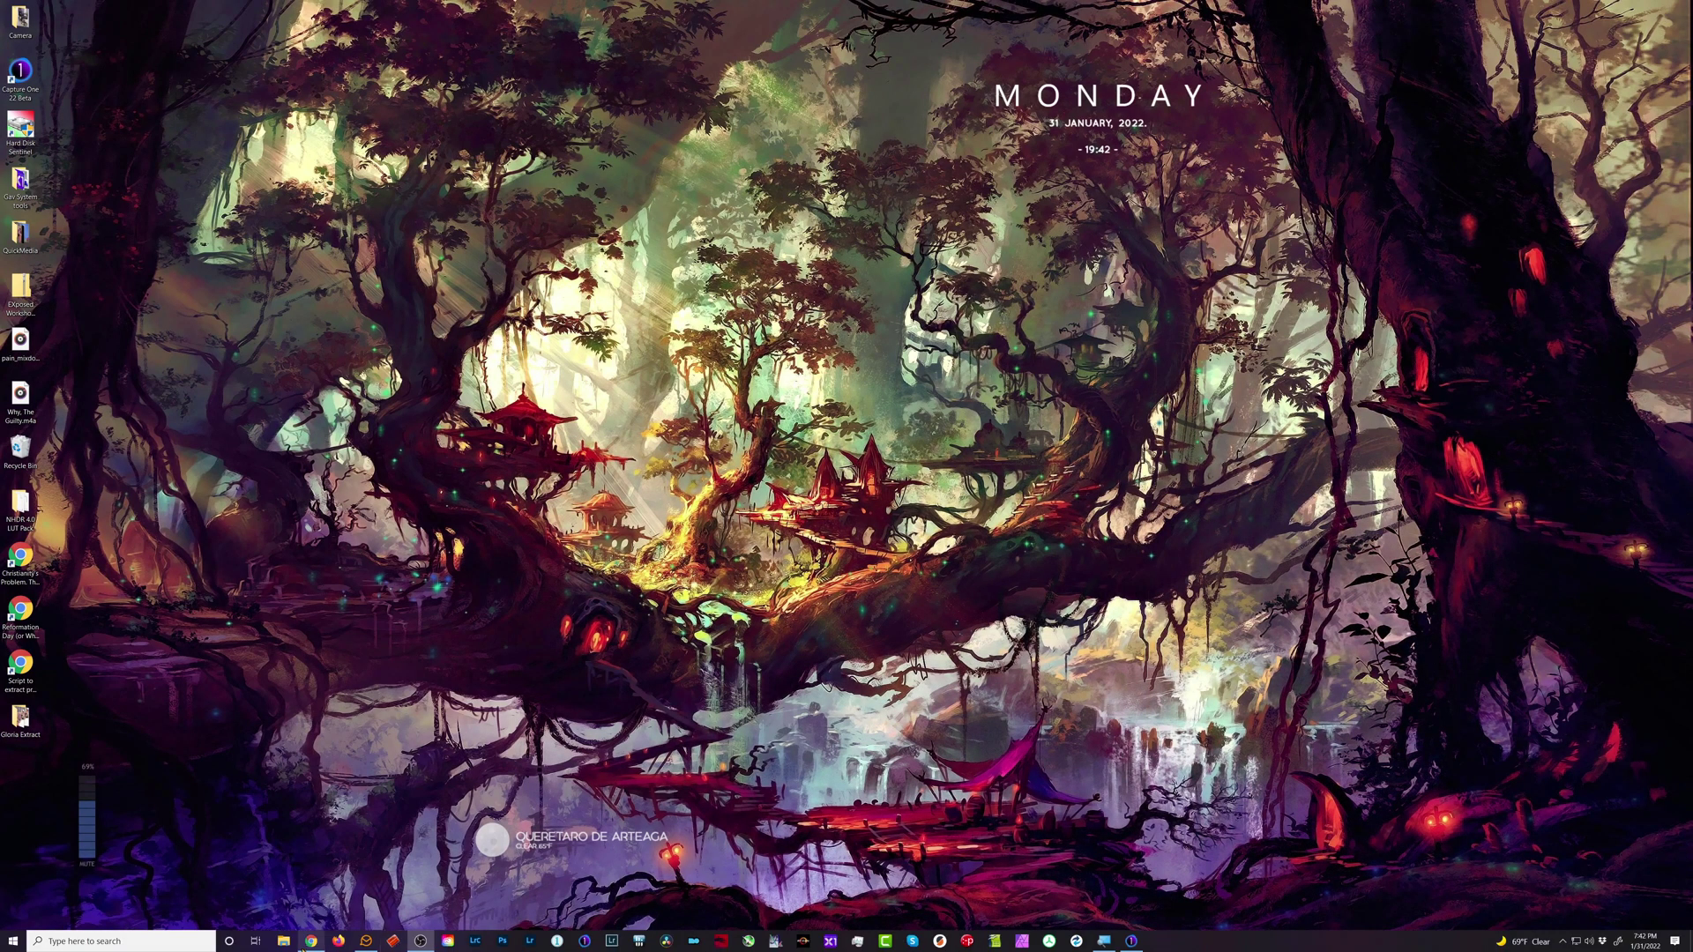
{"action": "key", "text": "super+e"}
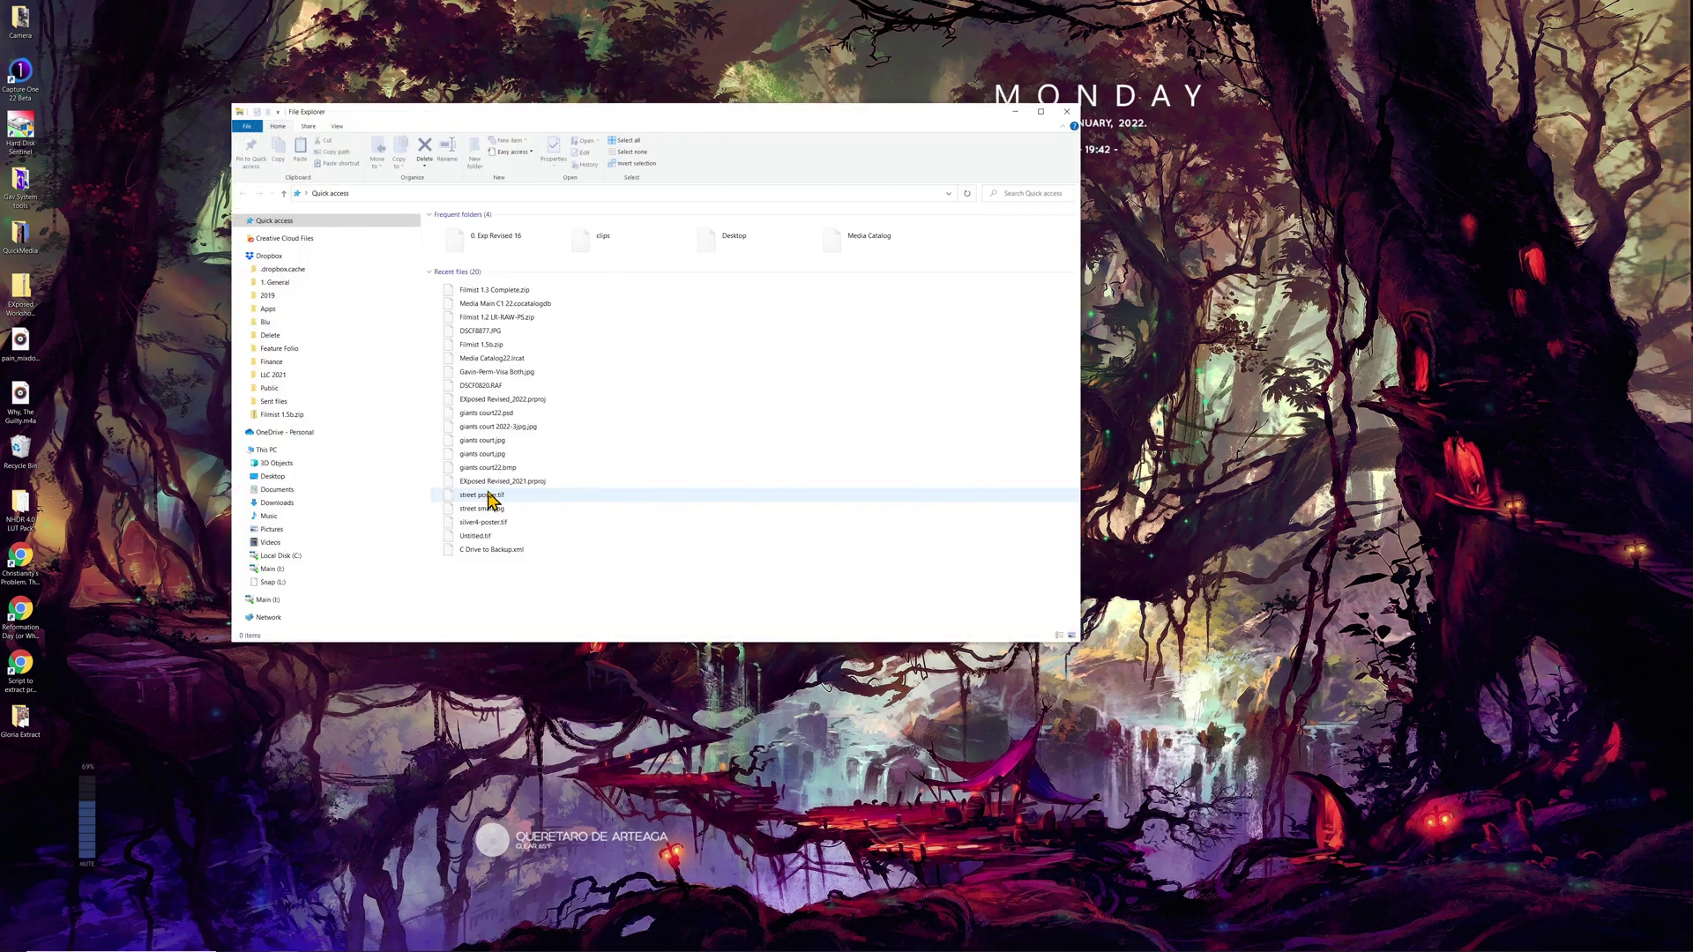
{"action": "left_click", "coordinate": [296, 503]}
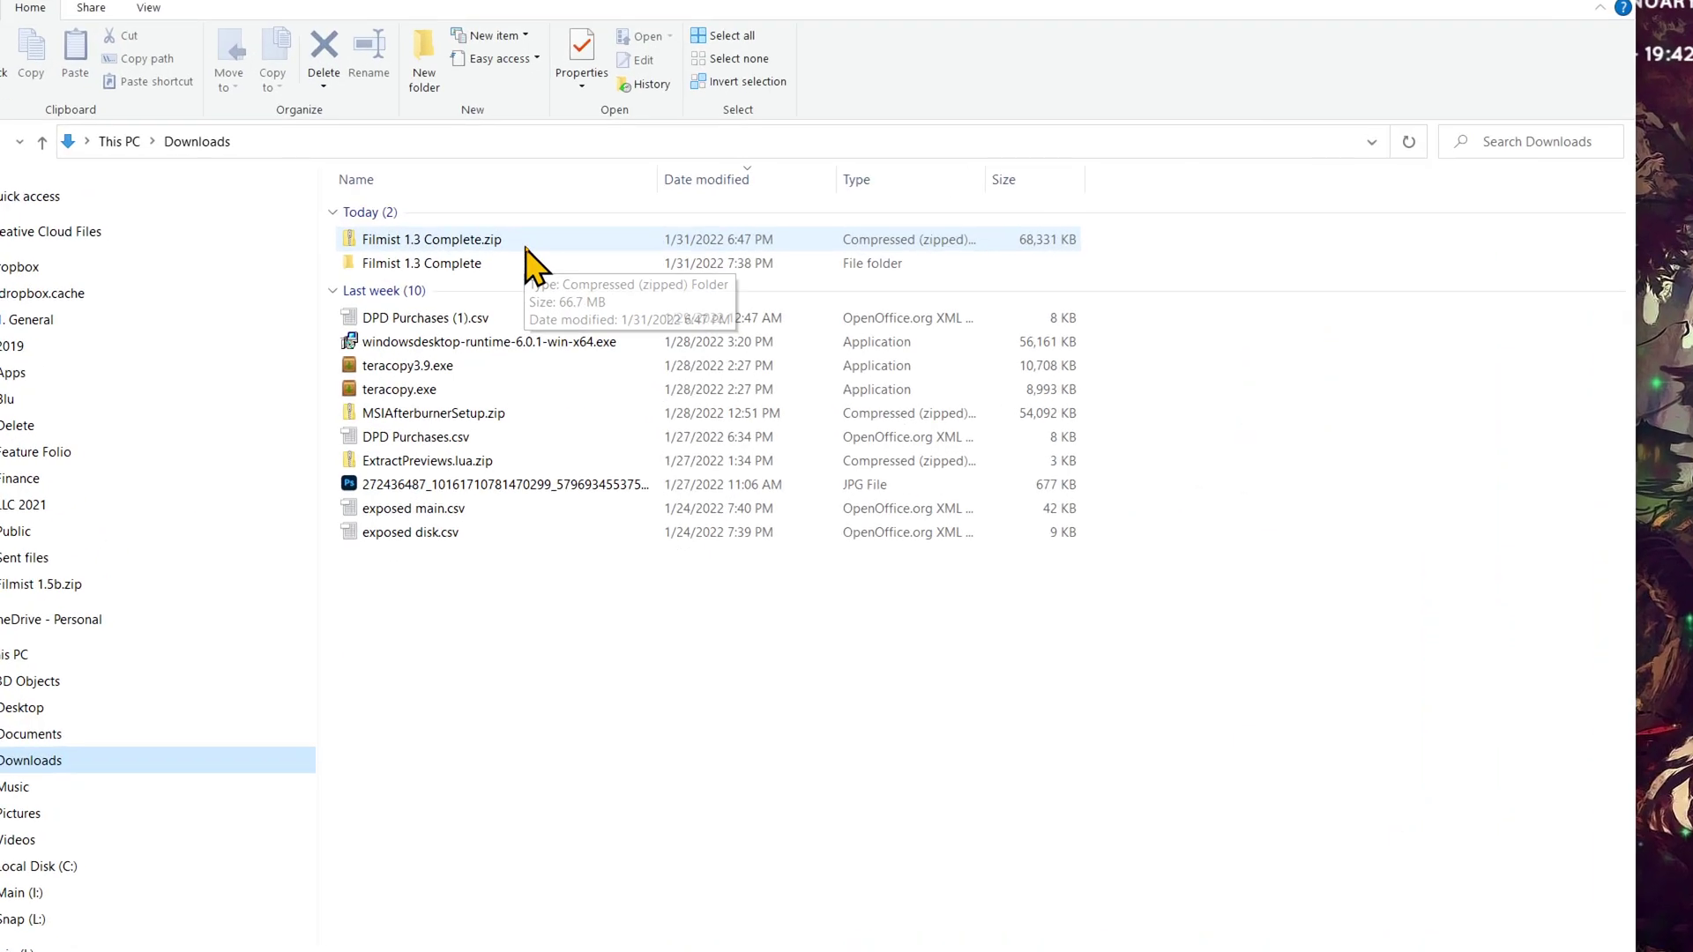
{"action": "double_click", "coordinate": [477, 262]}
{"action": "double_click", "coordinate": [485, 263]}
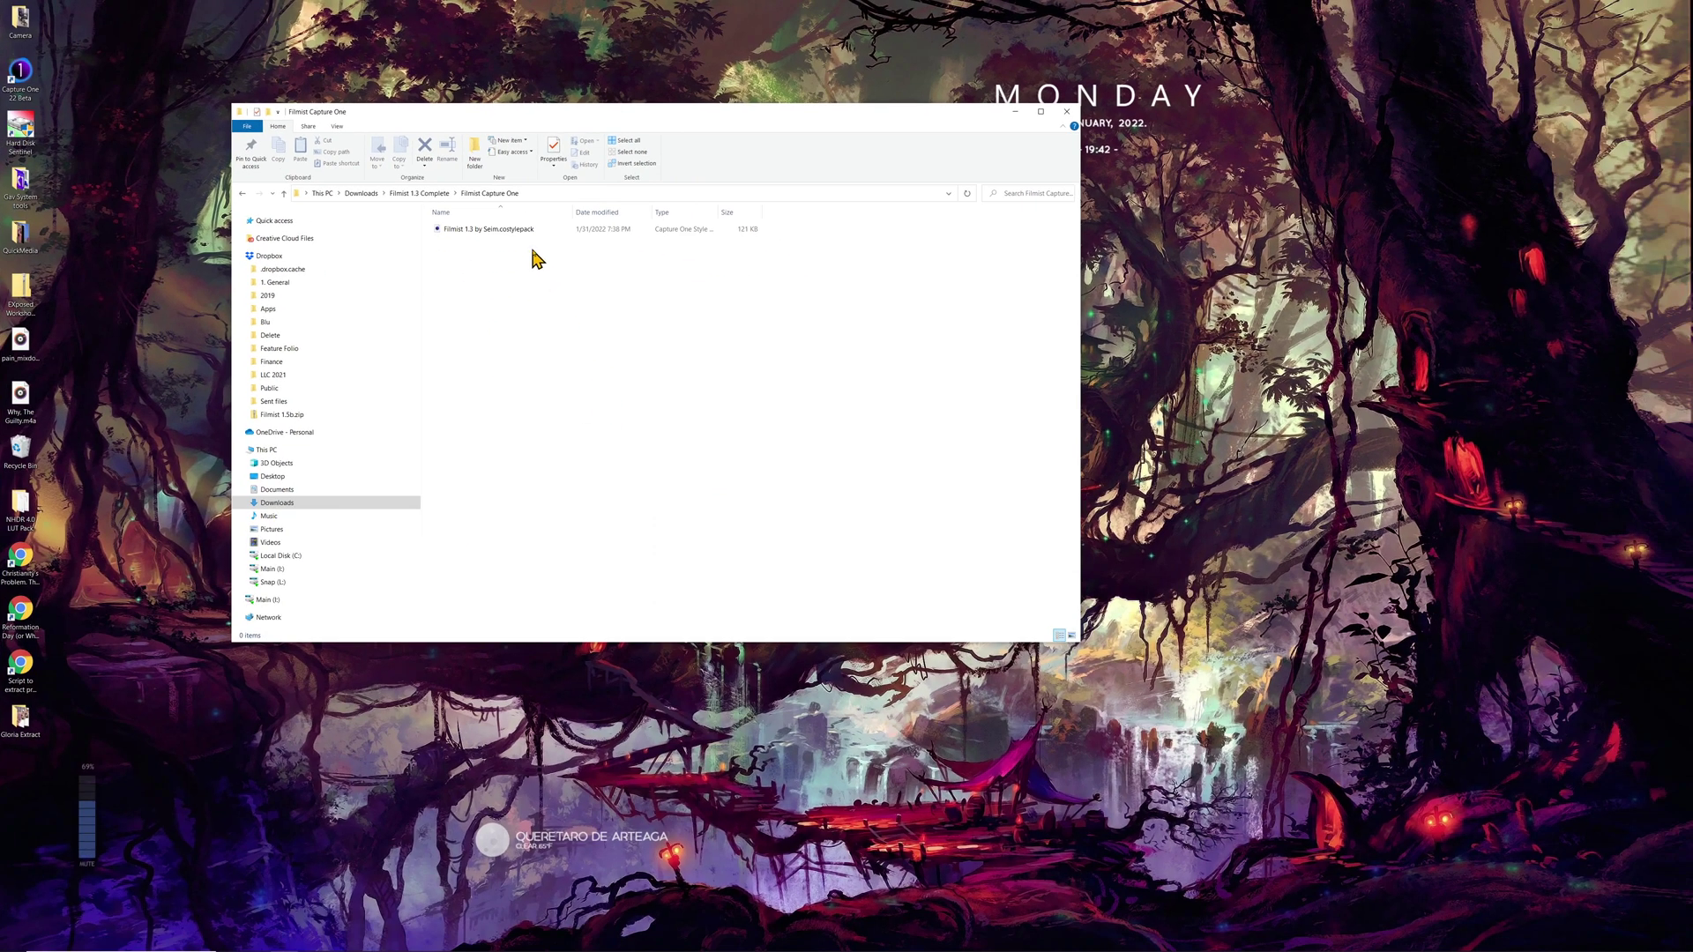
{"action": "double_click", "coordinate": [520, 233]}
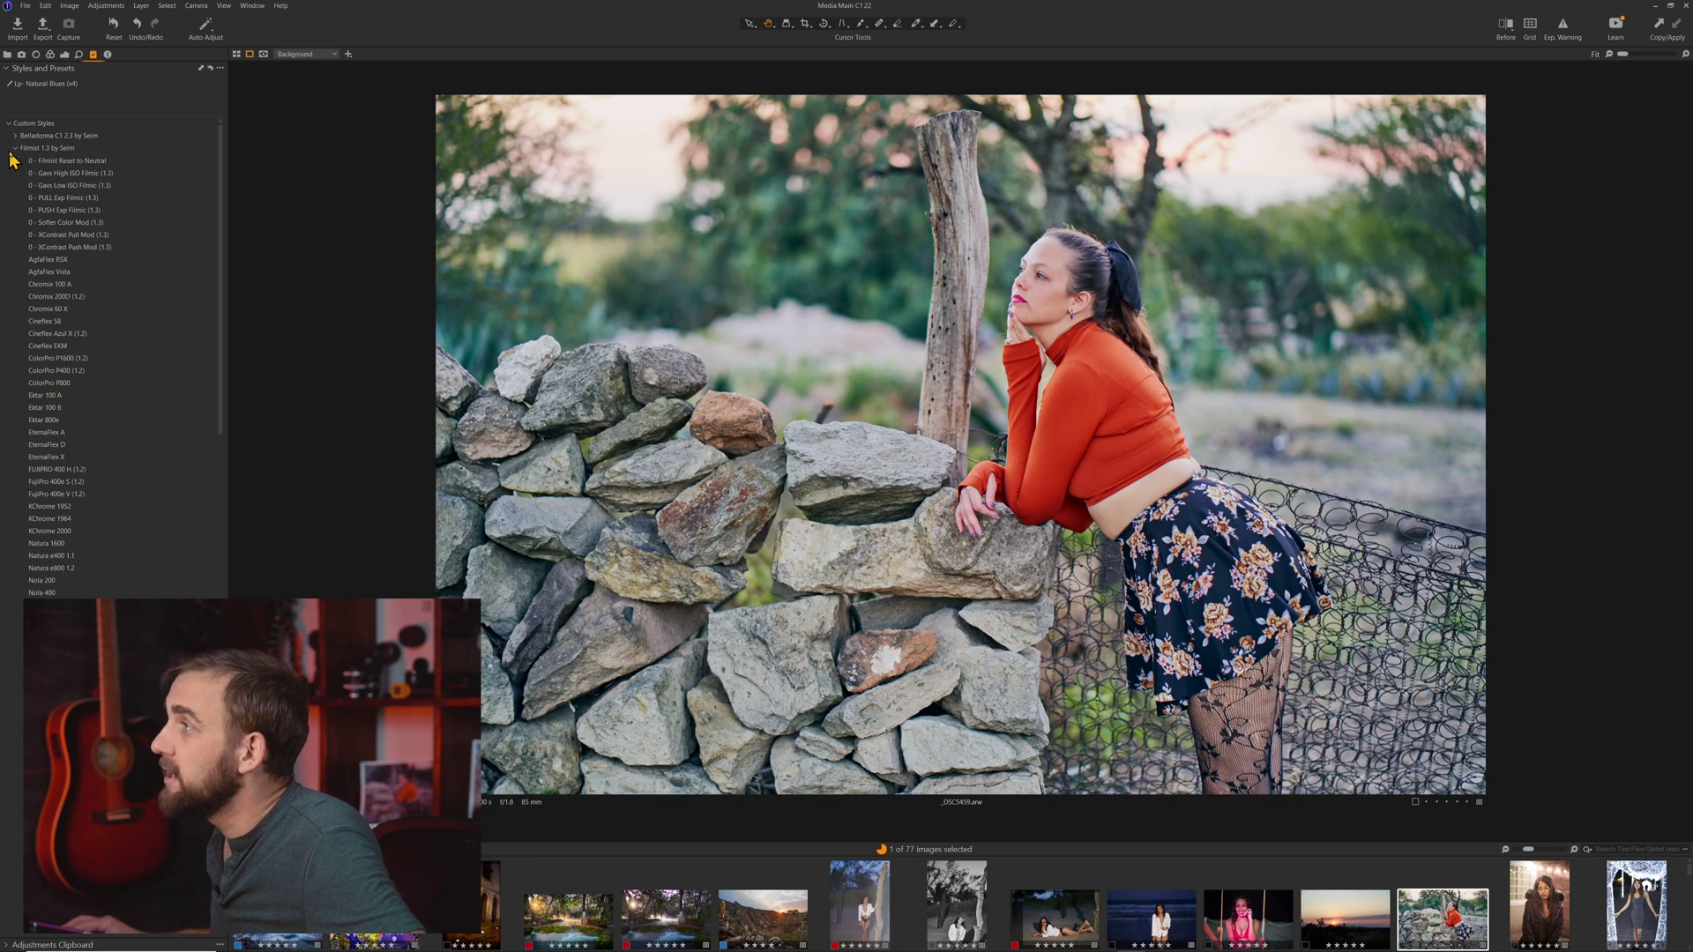
Collapse the Filmist 1.3 by Seim and Natural HDR 4.1 C1 by SeimEffects style groups
{"action": "left_click", "coordinate": [15, 149]}
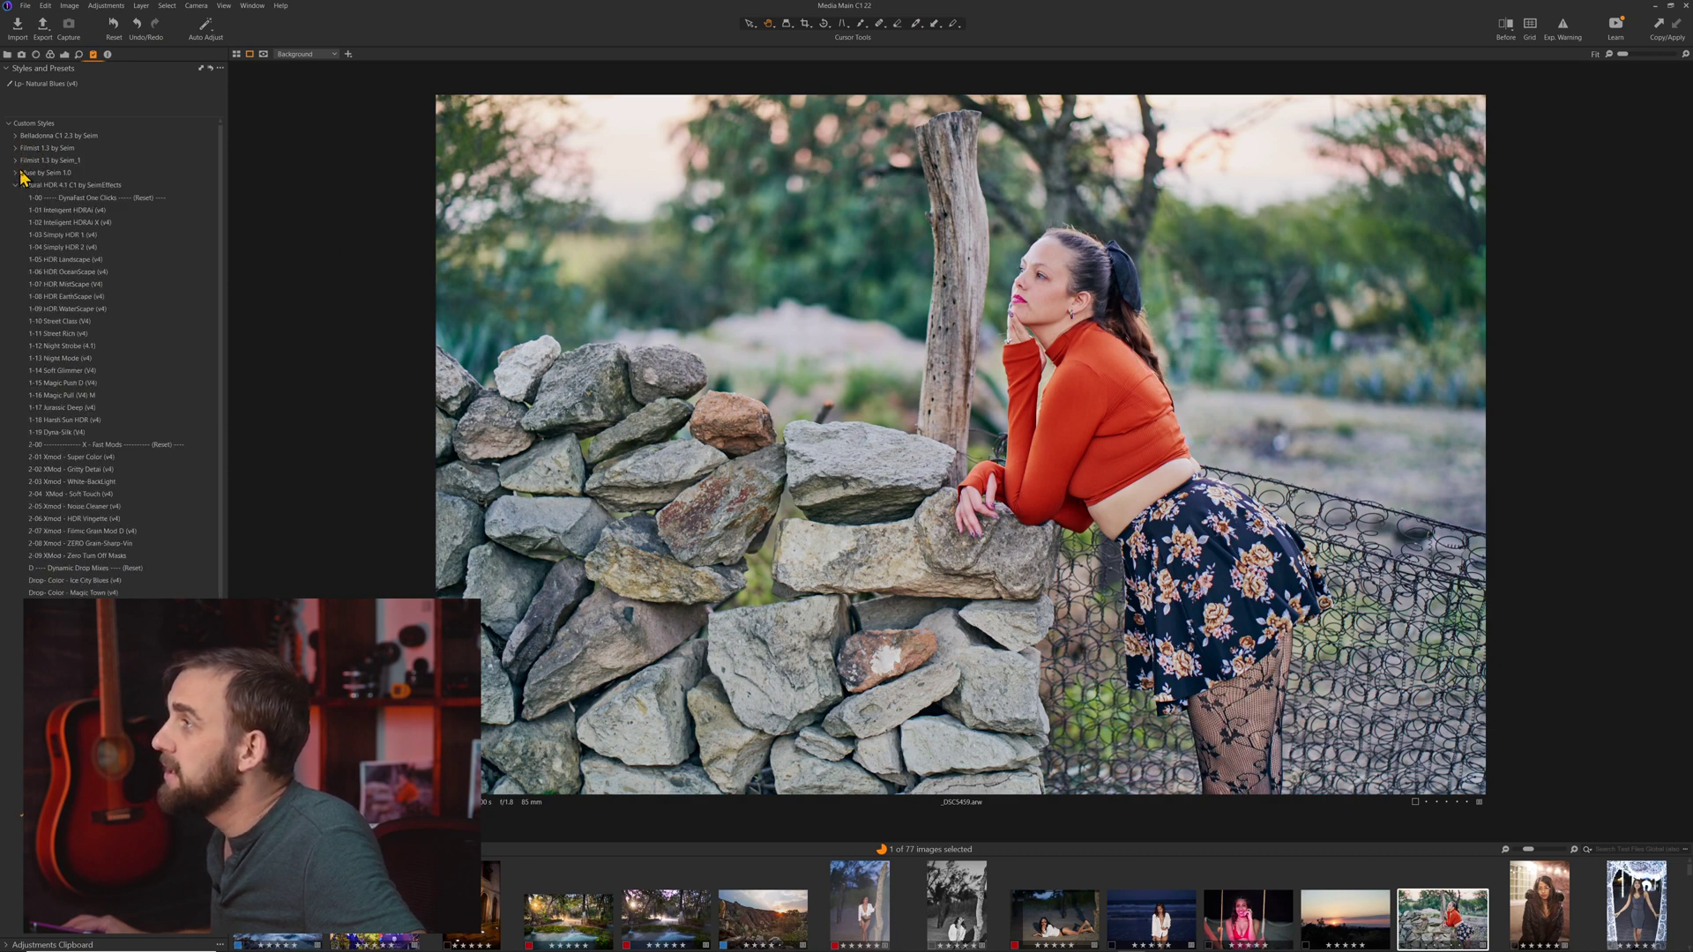
{"action": "left_click", "coordinate": [15, 187]}
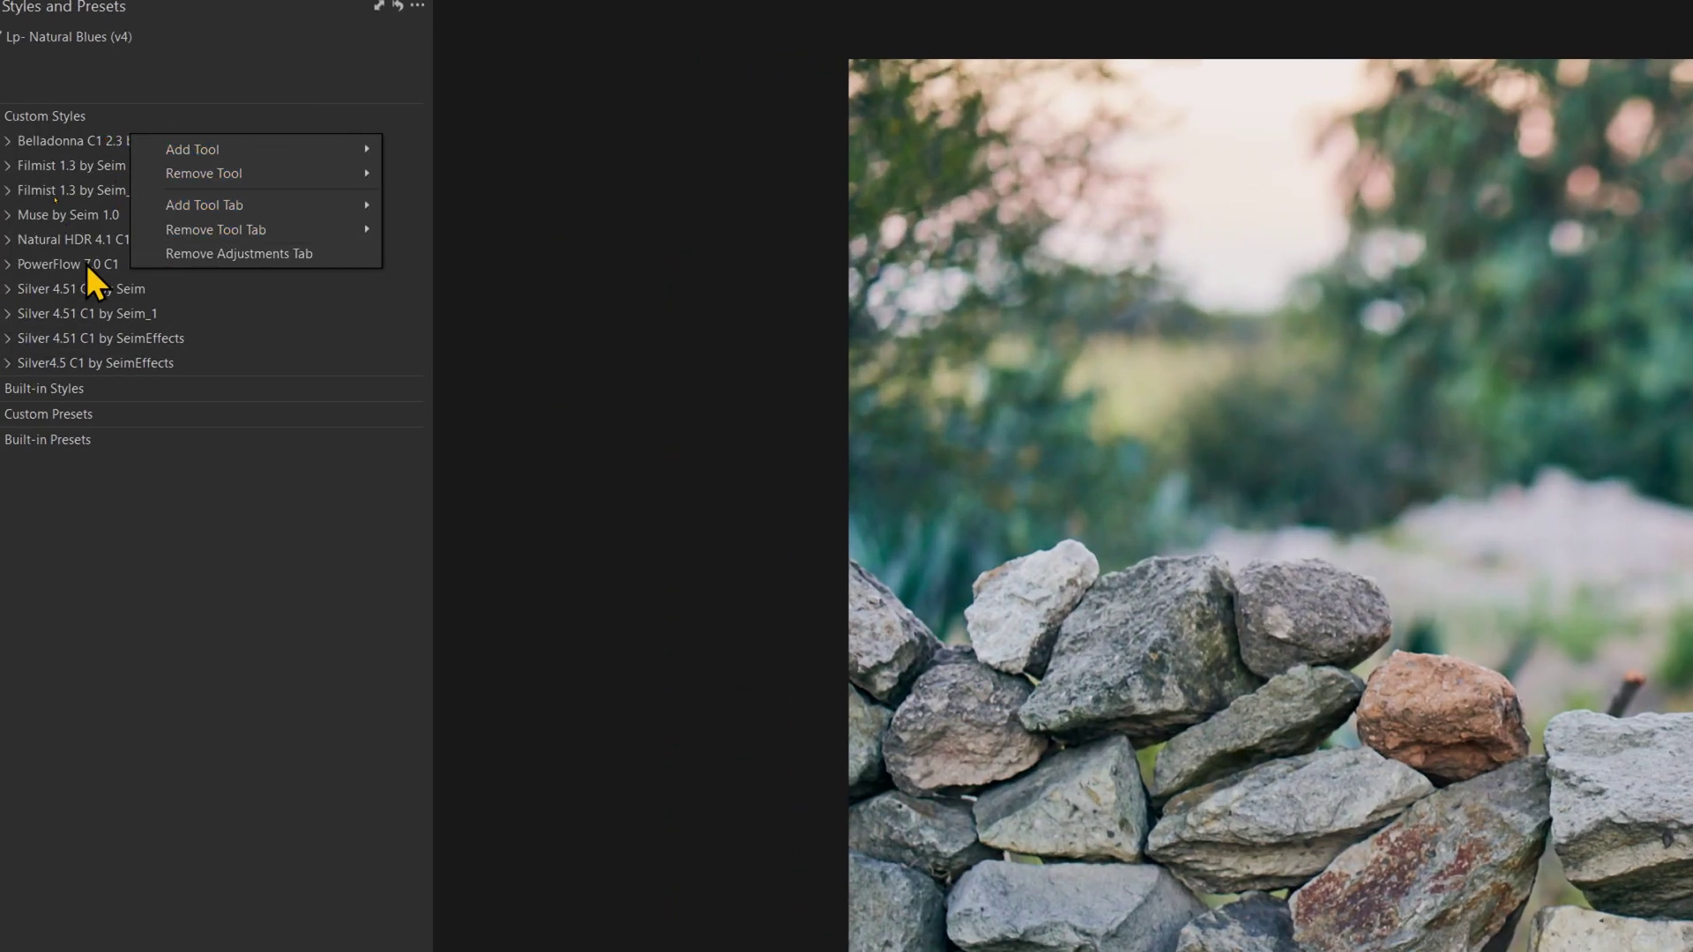
{"action": "left_click", "coordinate": [53, 263]}
{"action": "right_click", "coordinate": [53, 263]}
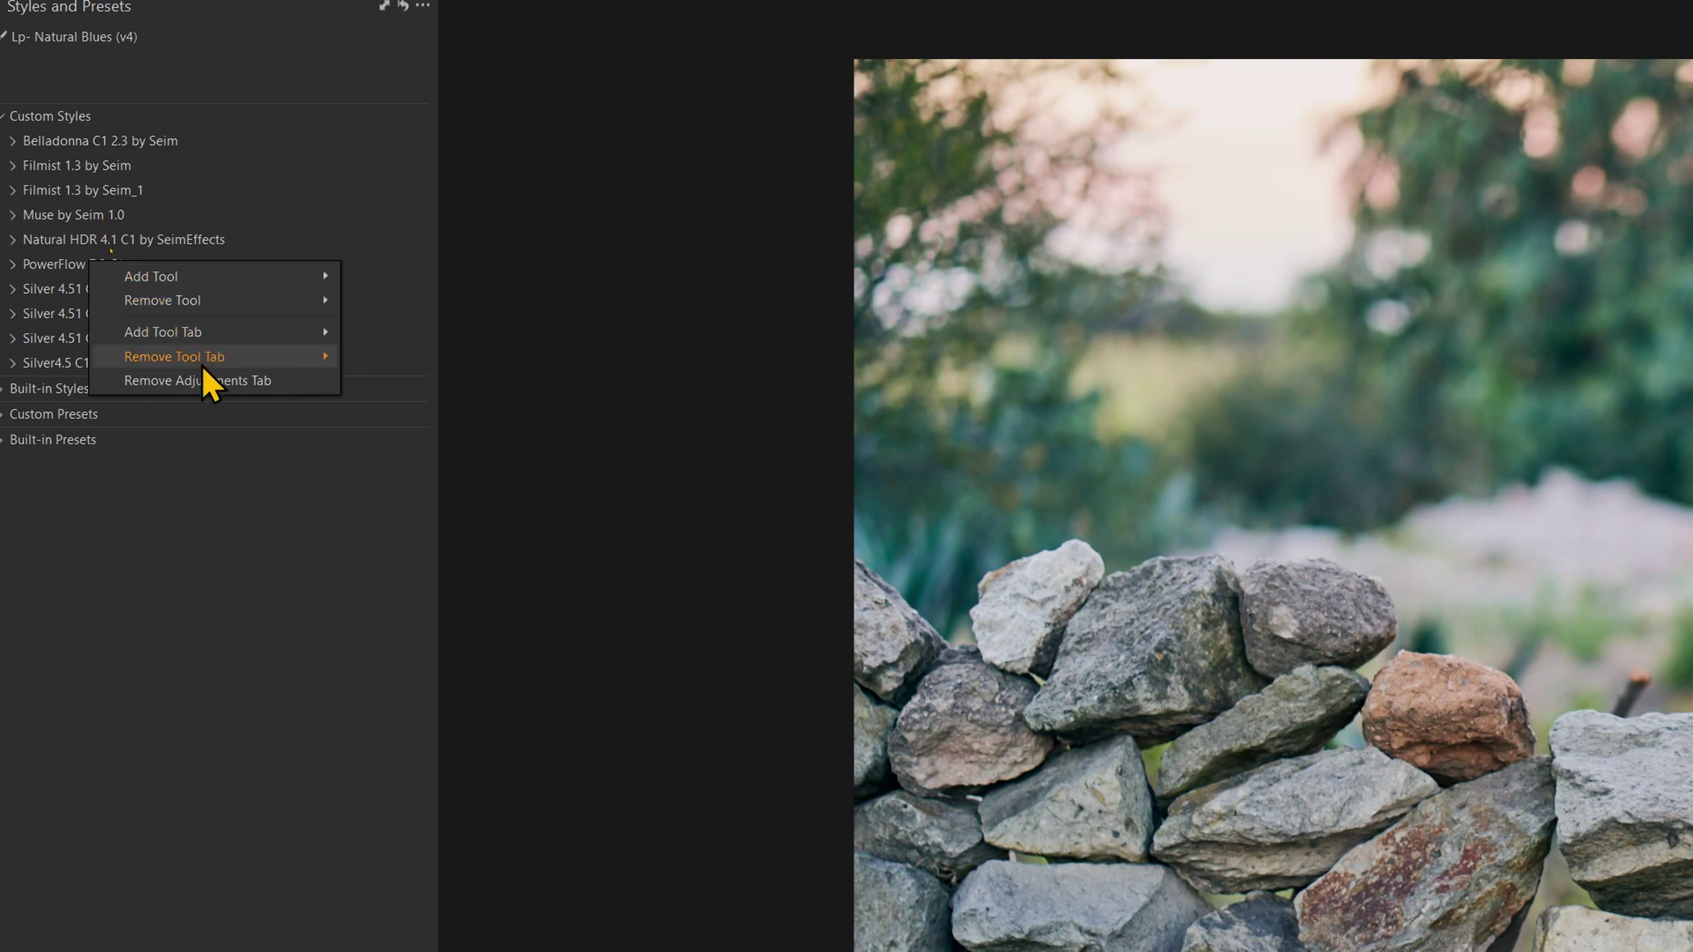
{"action": "mouse_move", "coordinate": [224, 298]}
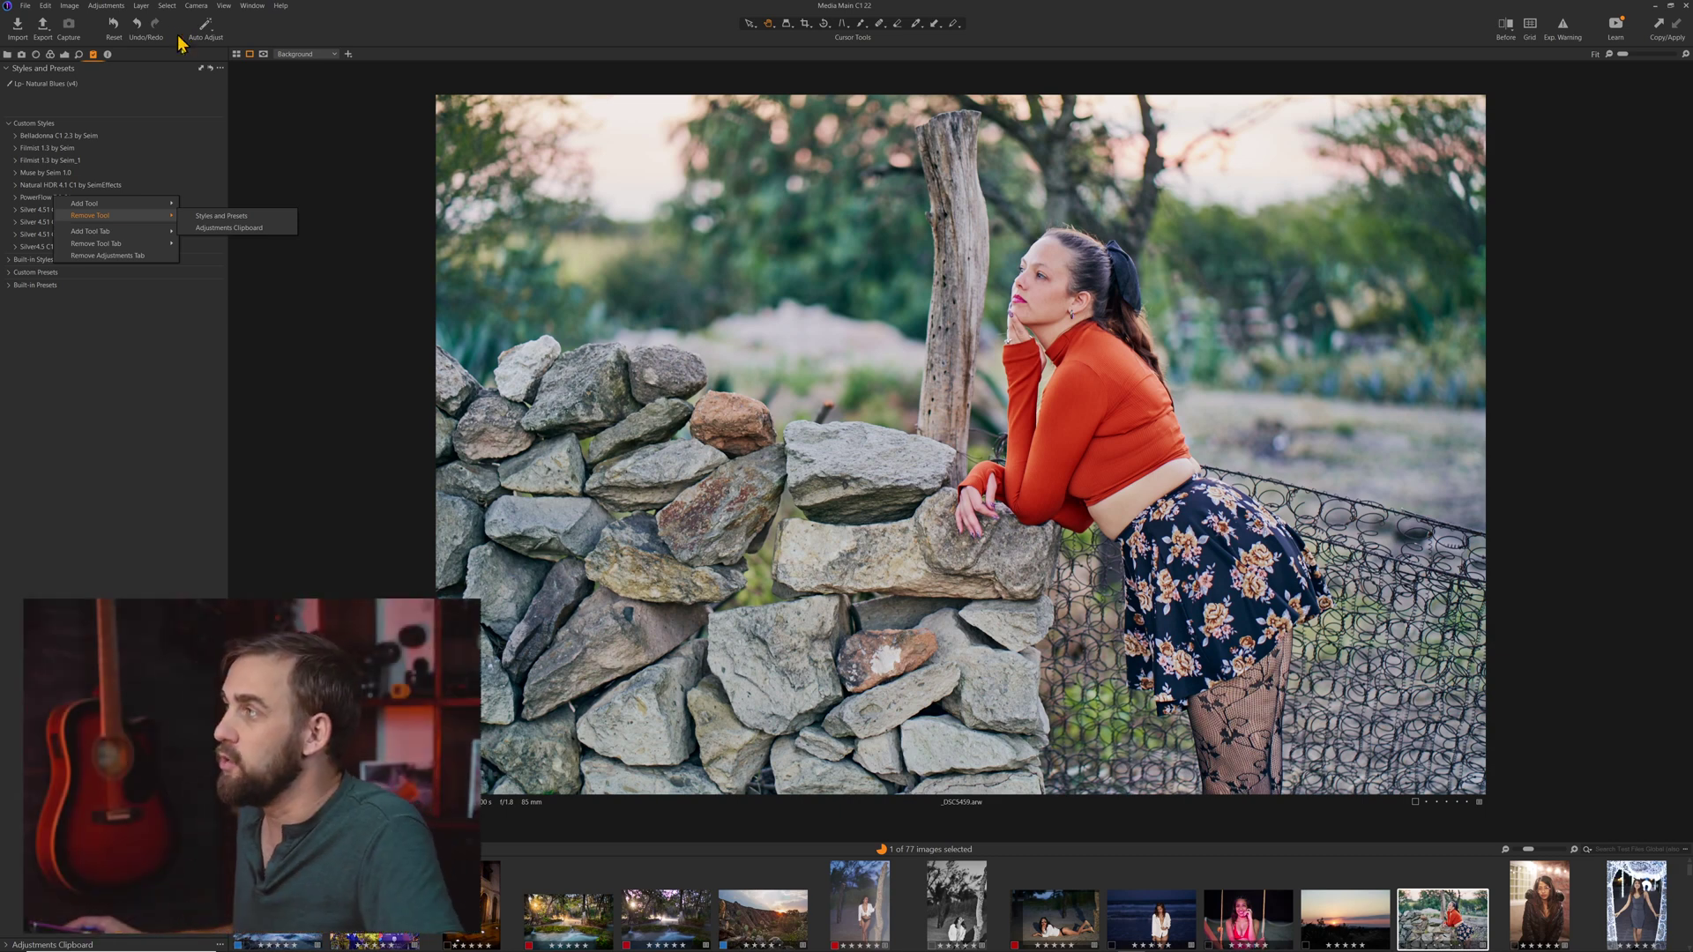
{"action": "left_click", "coordinate": [113, 377]}
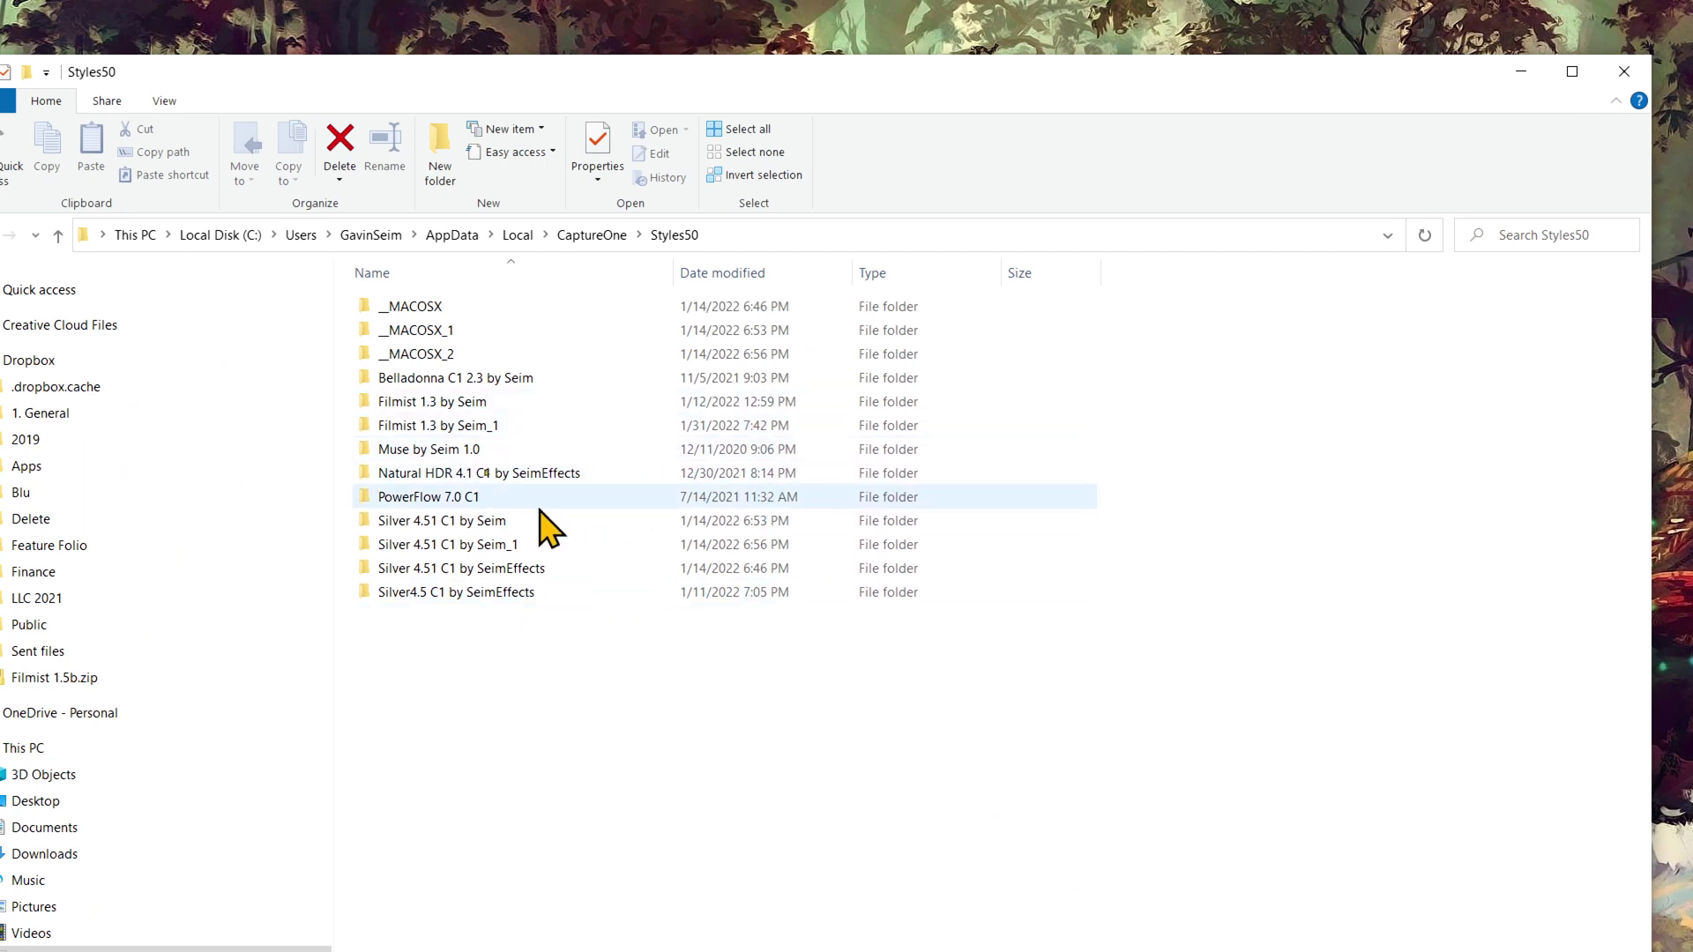
Open the Silver 4.51 C1 by SeimEffects folder in Styles50
{"action": "double_click", "coordinate": [482, 568]}
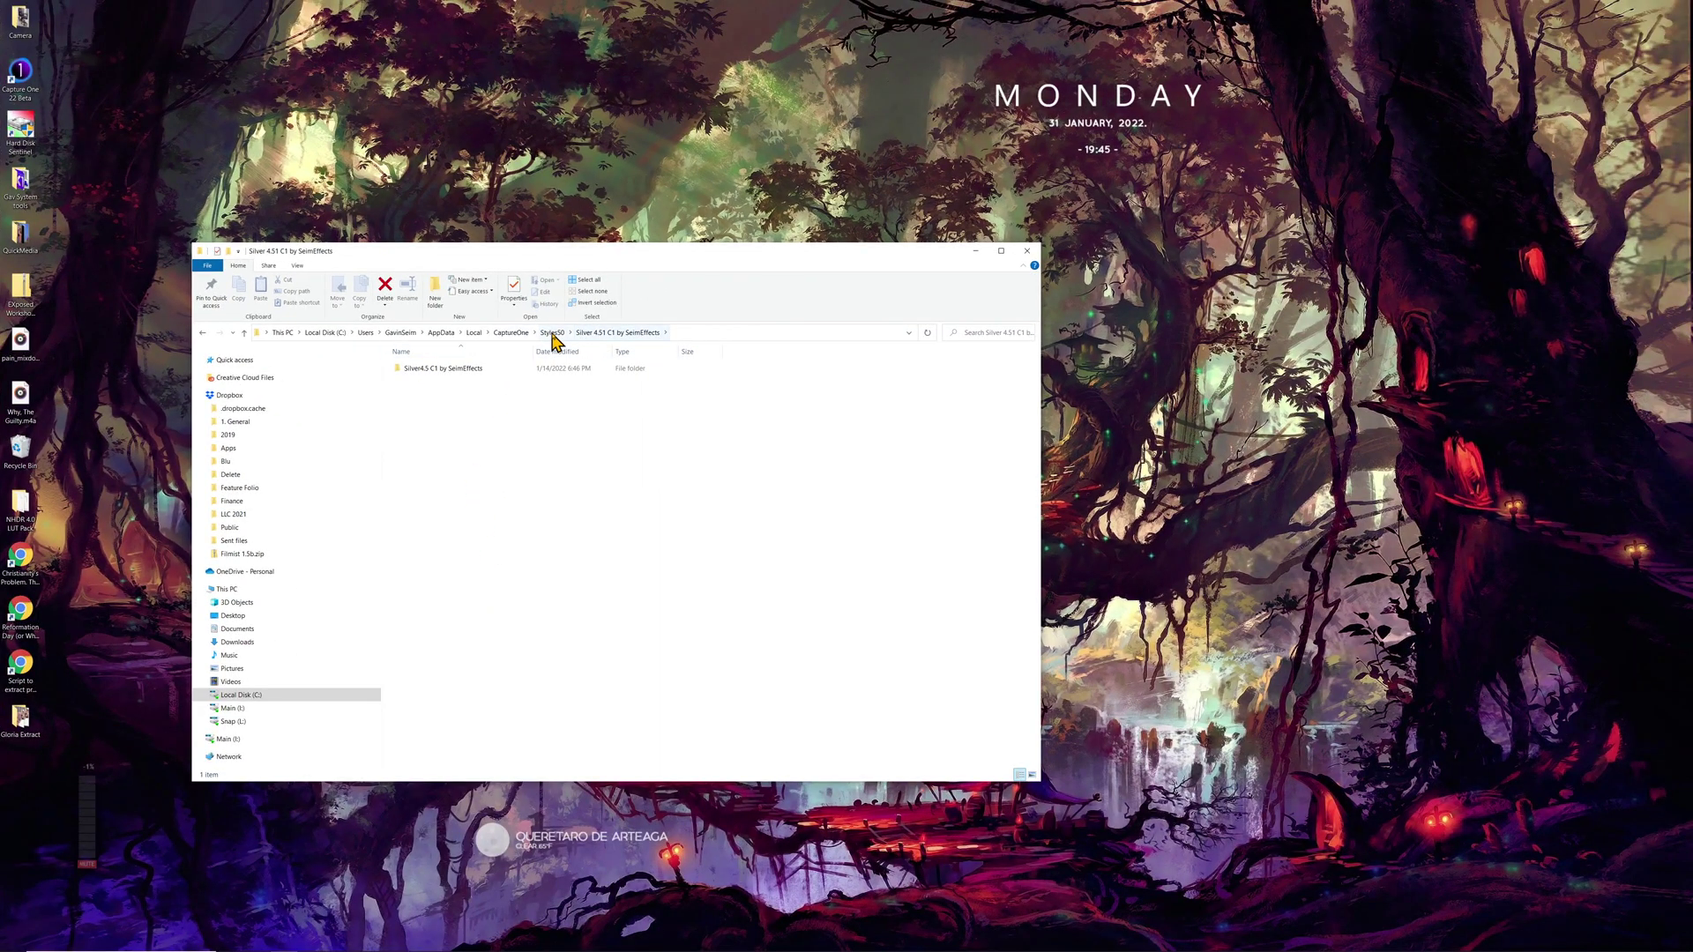
Inspect the Silver 4.51 C1 by Seim_1 folder, then return to the Styles50 listing
{"action": "left_click", "coordinate": [552, 334]}
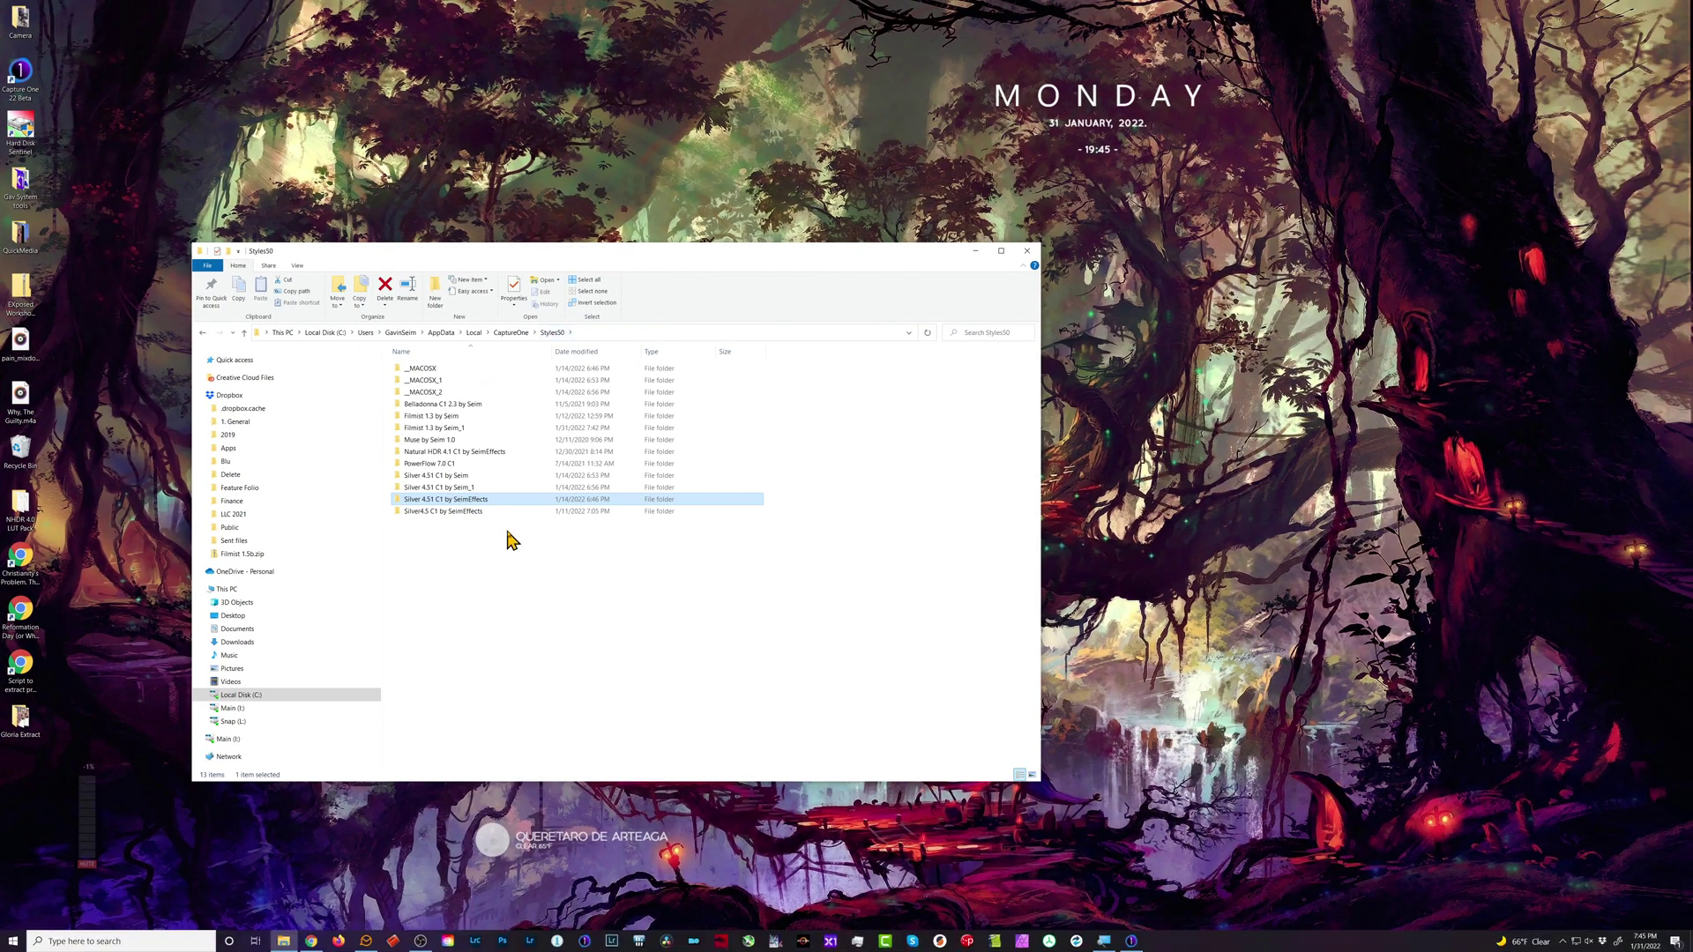
{"action": "left_click", "coordinate": [458, 441]}
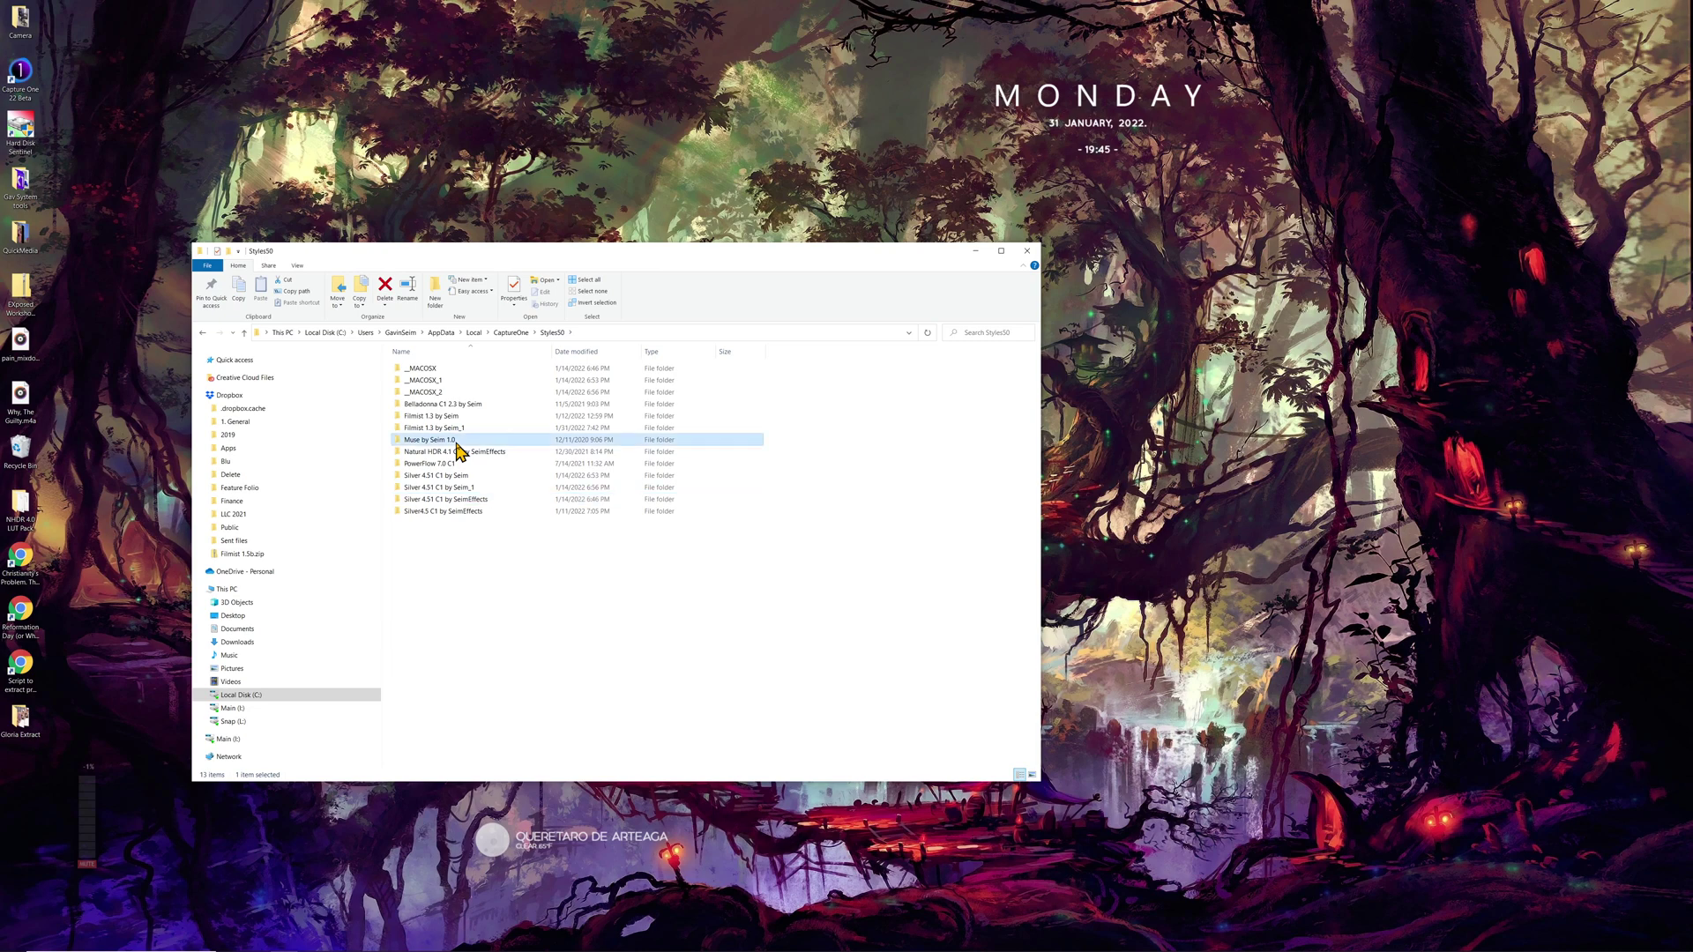
{"action": "double_click", "coordinate": [464, 488]}
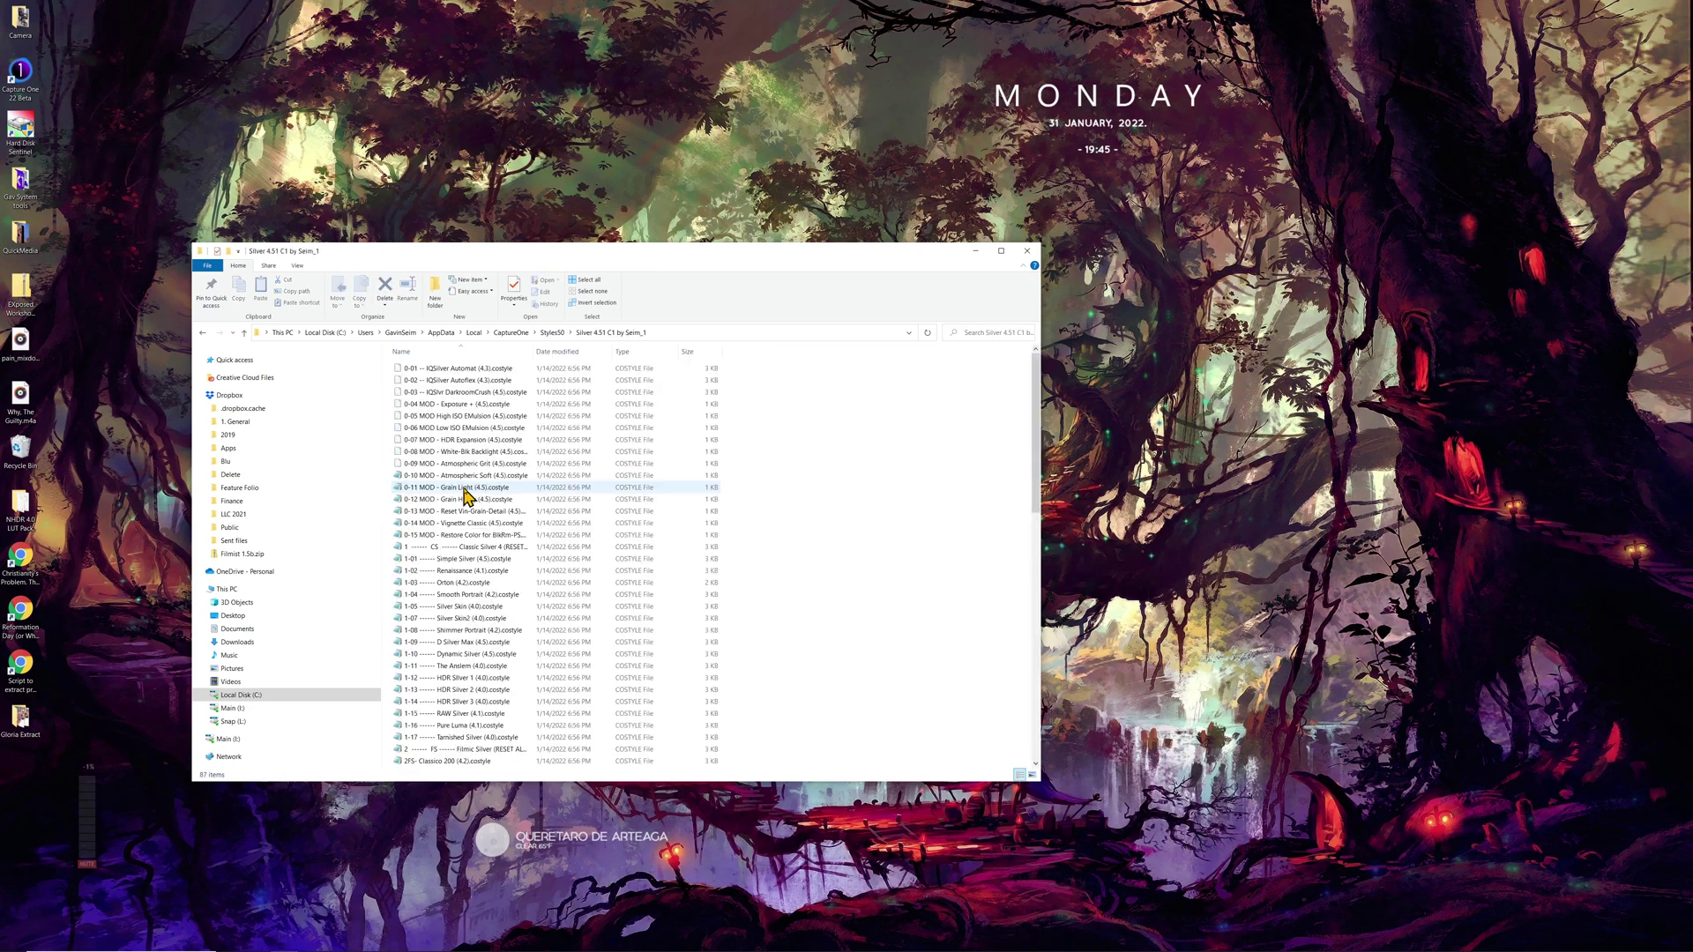
{"action": "left_click", "coordinate": [204, 333]}
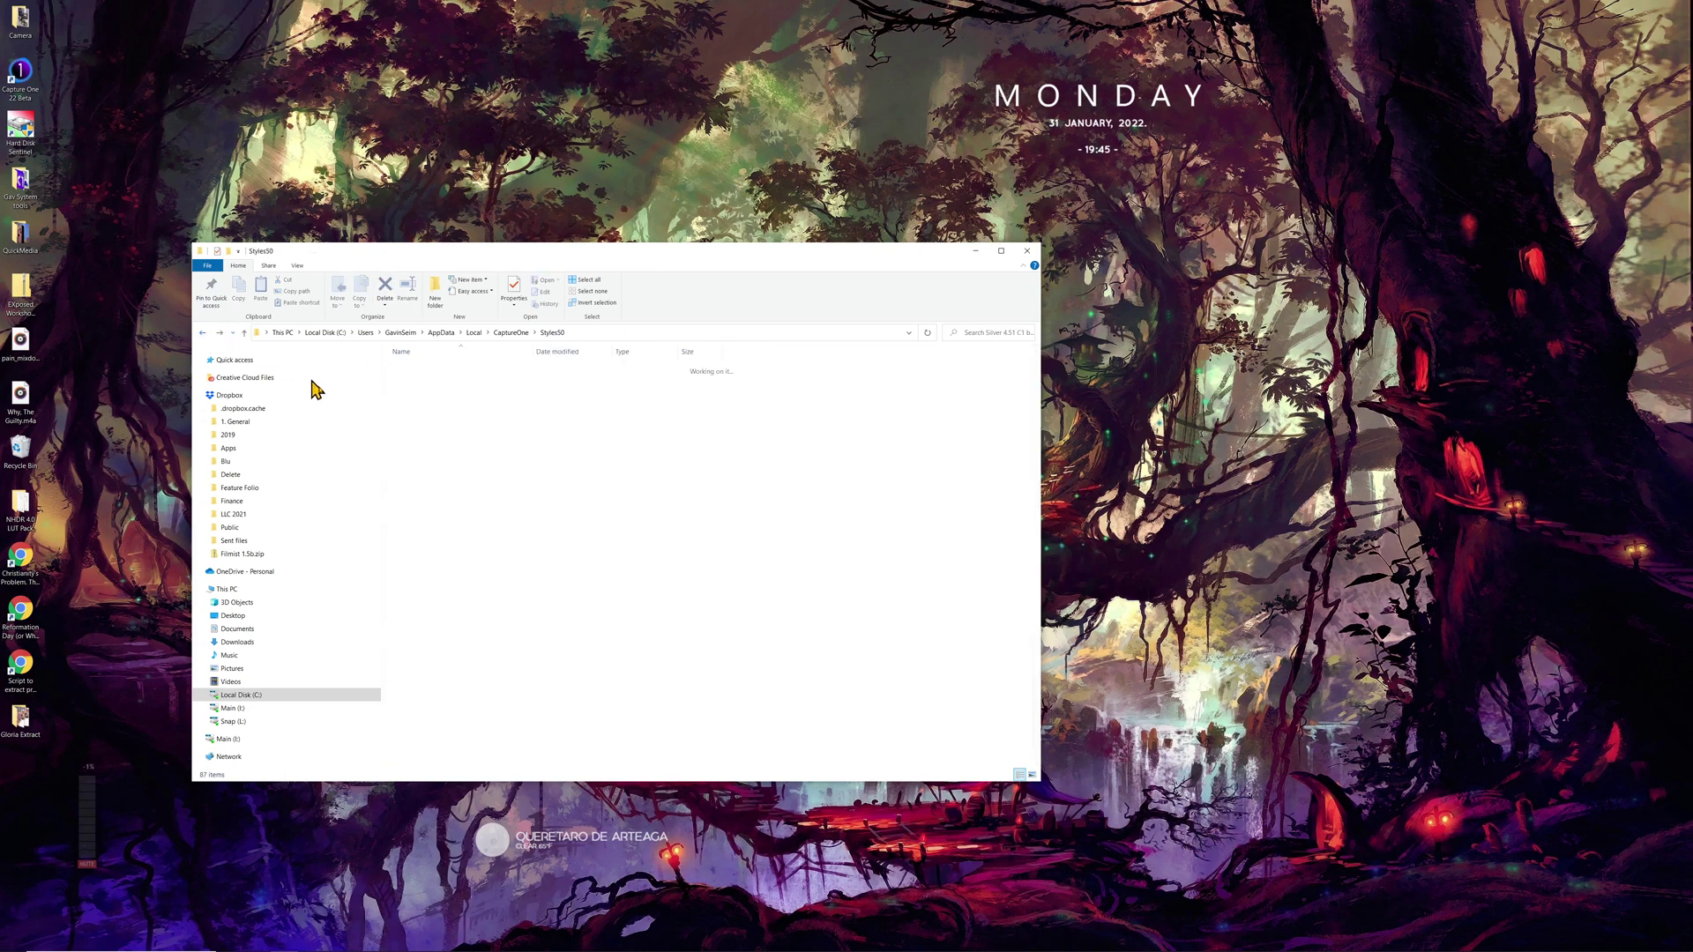
{"action": "left_click", "coordinate": [540, 334]}
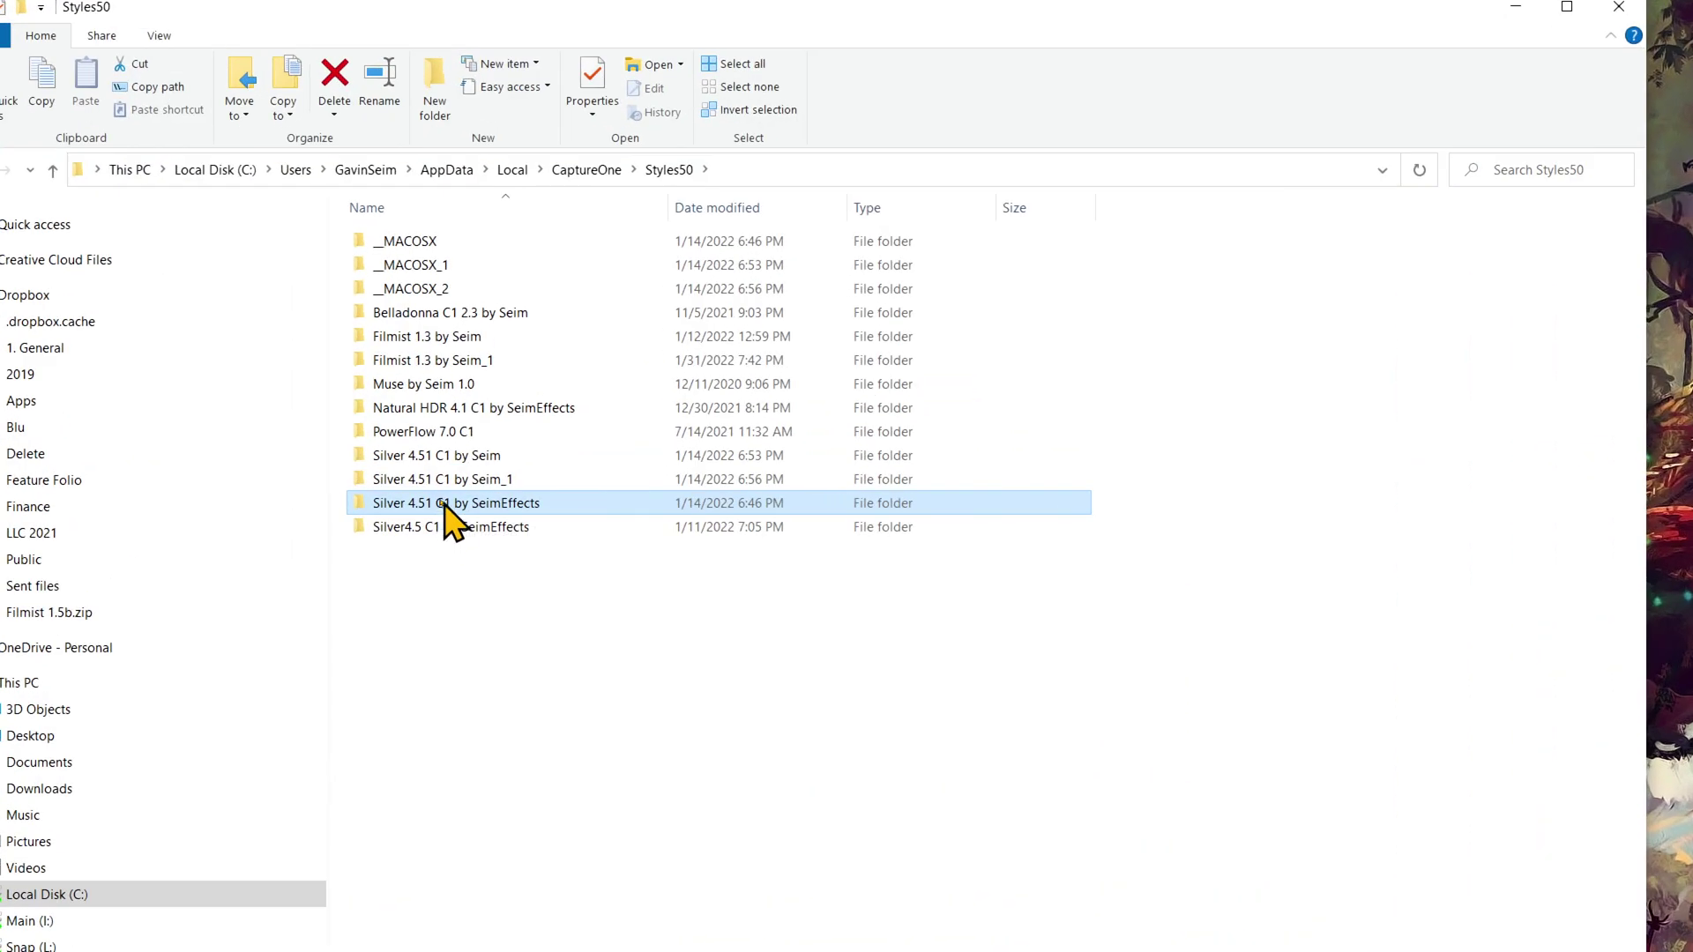
Delete the Silver 4.51 C1 by SeimEffects and Filmist 1.3 by Seim_1 folders
{"action": "right_click", "coordinate": [446, 510]}
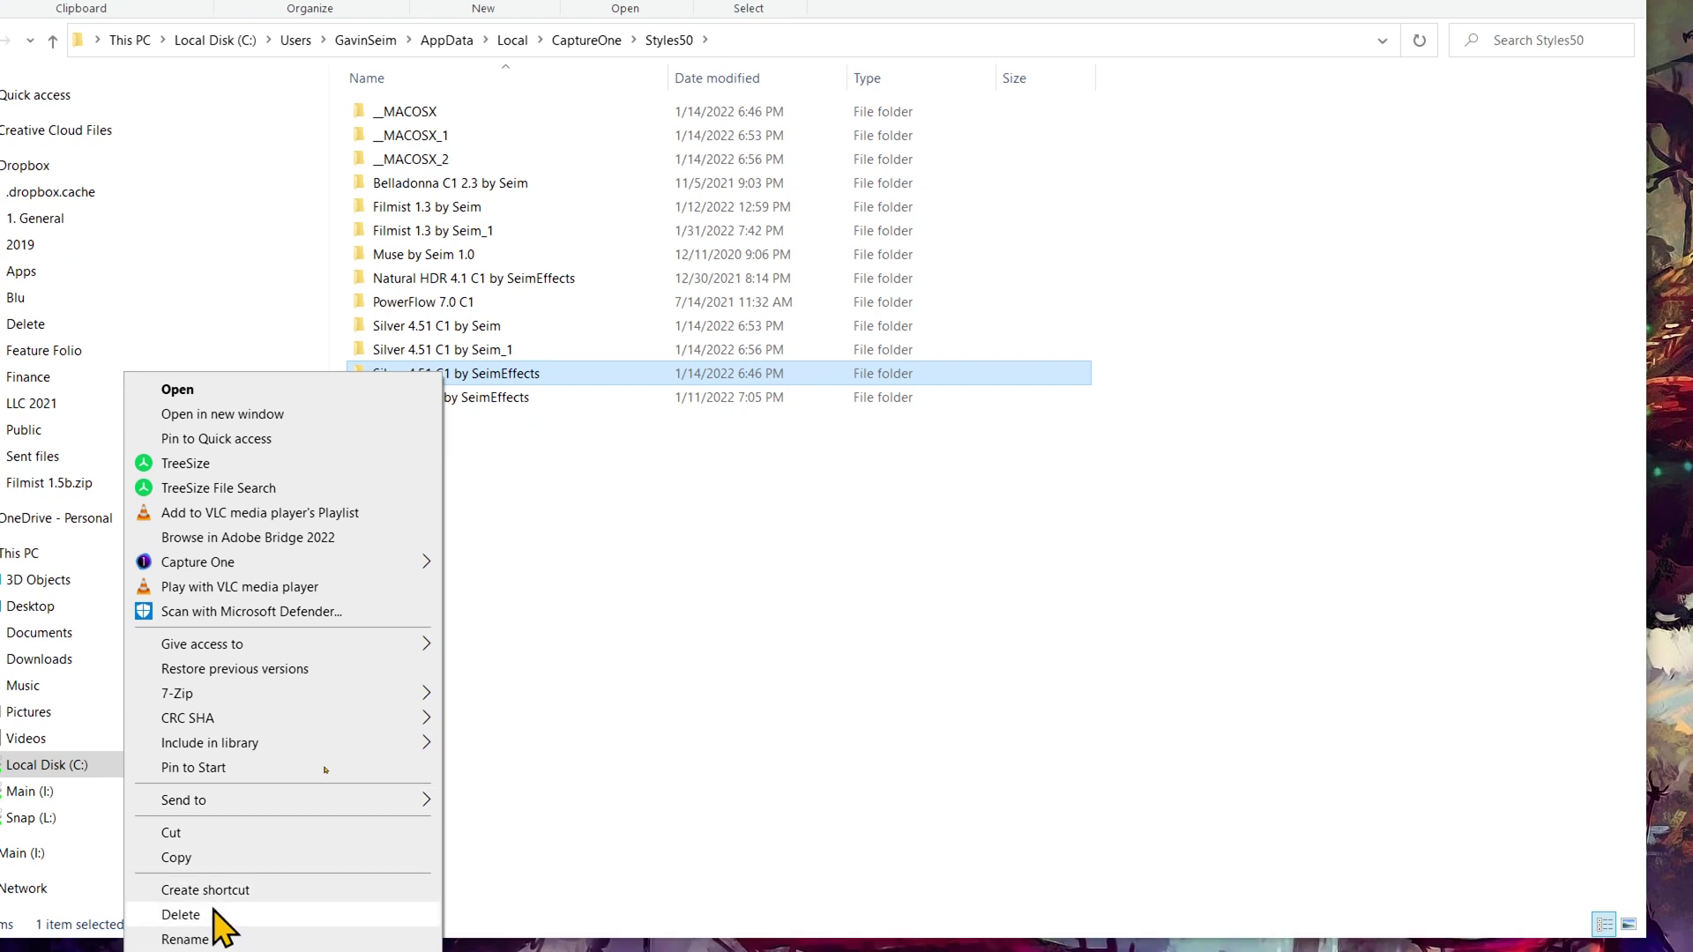
{"action": "left_click", "coordinate": [214, 914]}
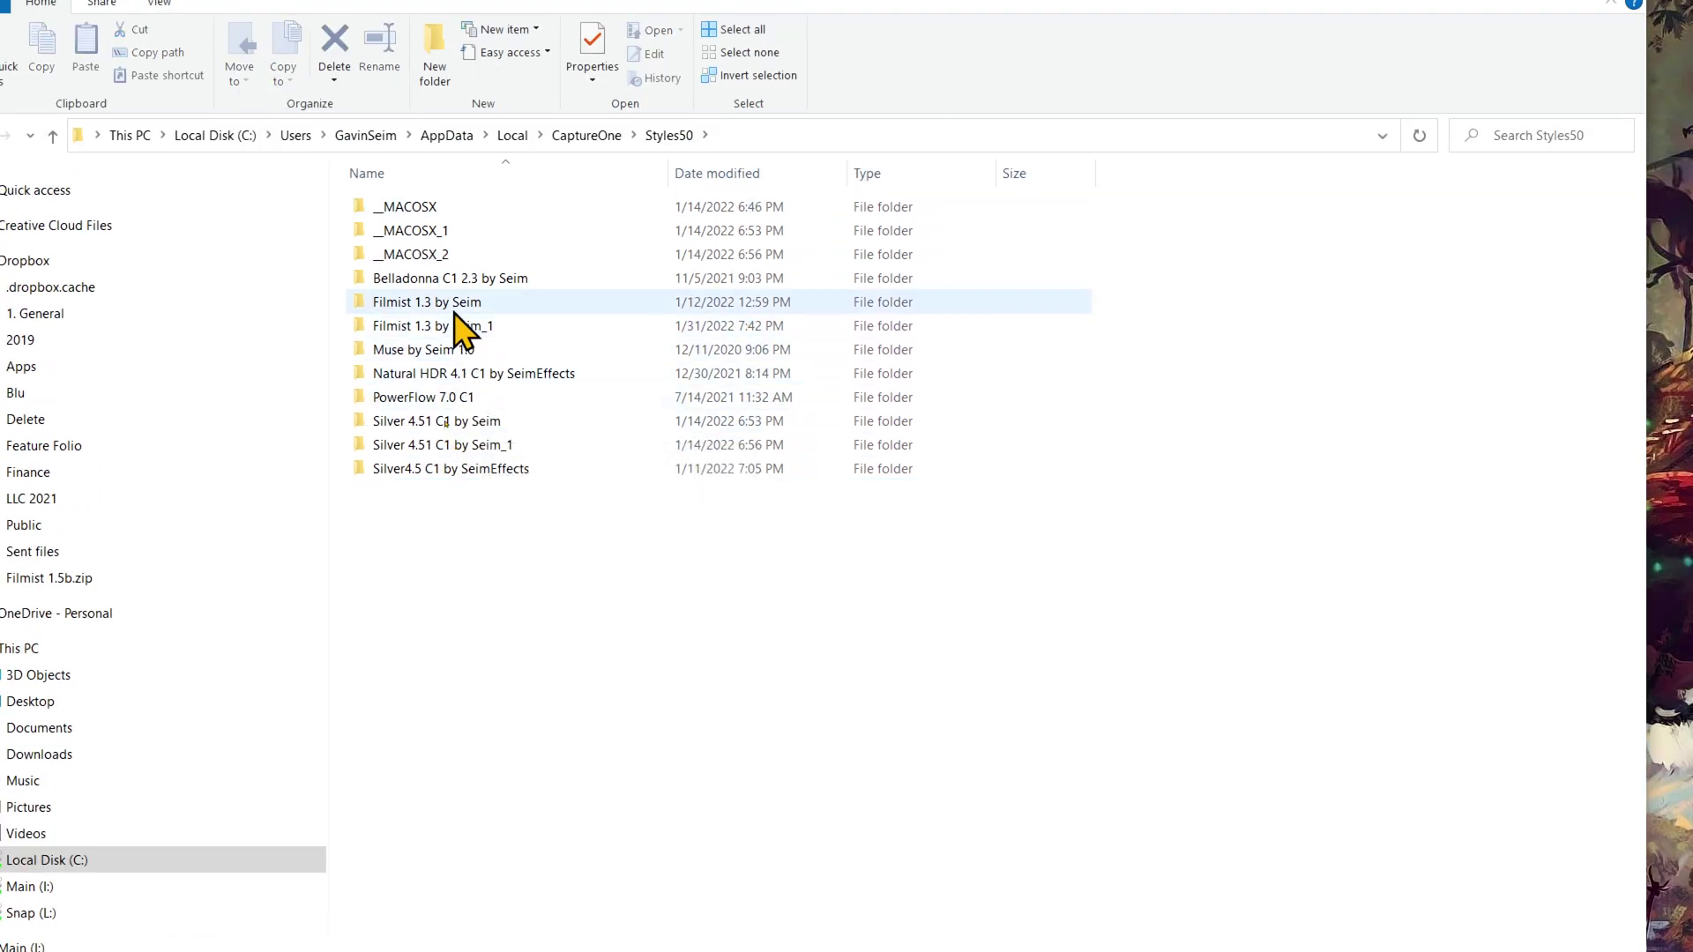
{"action": "left_click", "coordinate": [448, 325]}
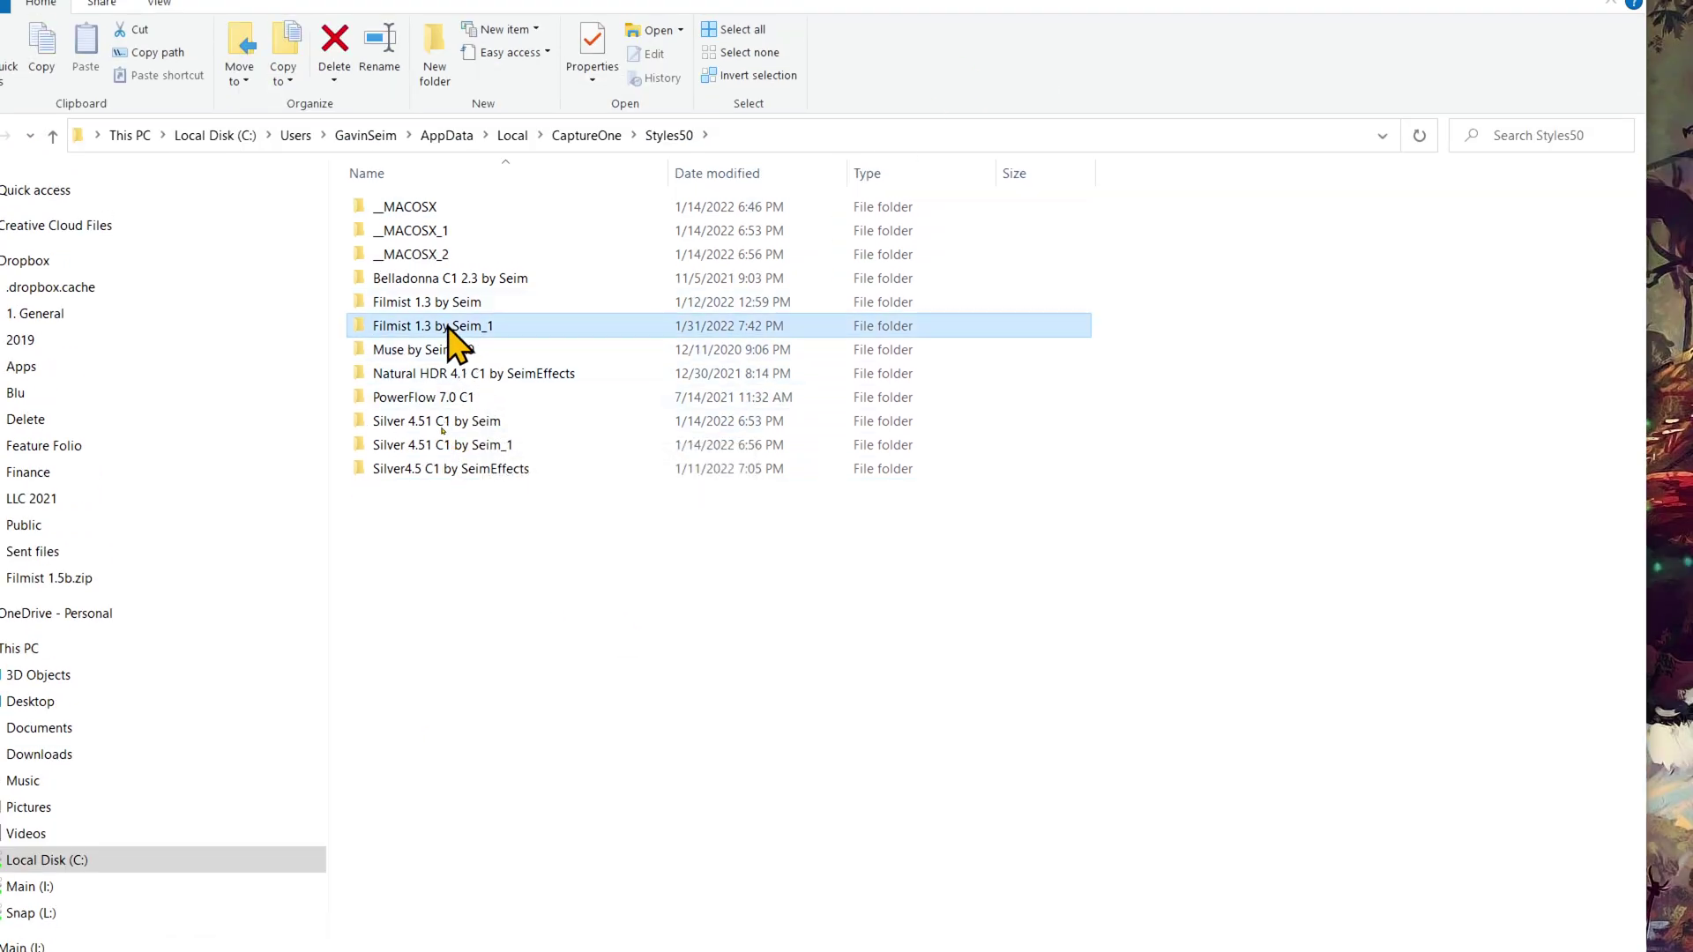
{"action": "right_click", "coordinate": [445, 325]}
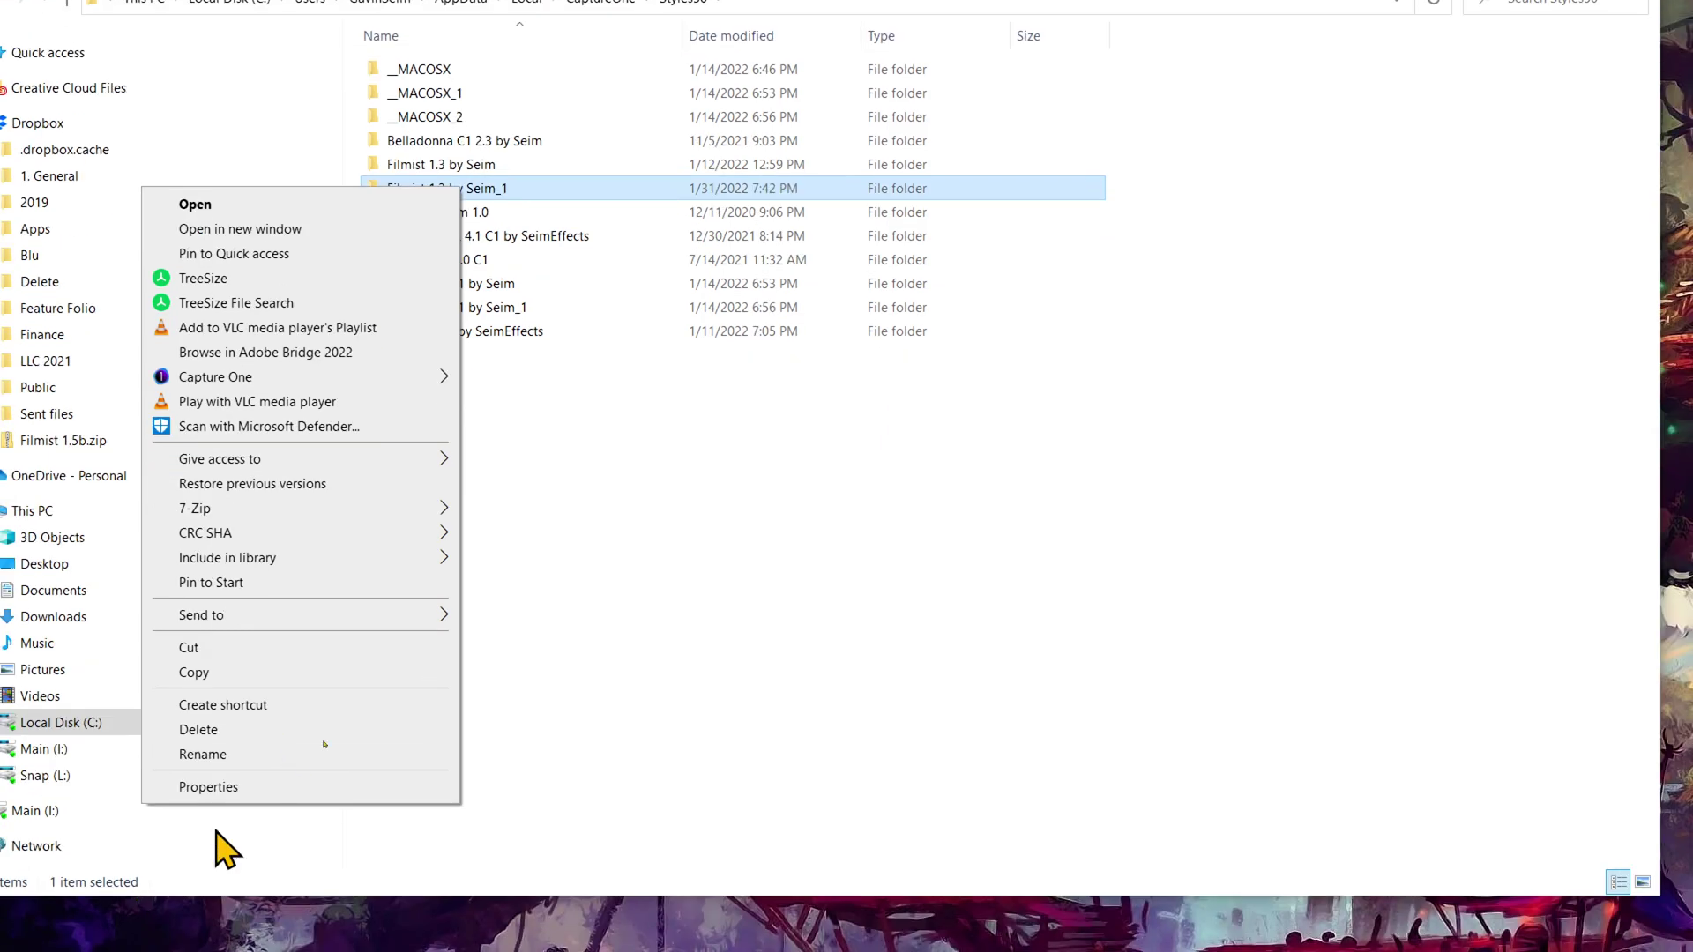
{"action": "left_click", "coordinate": [253, 732]}
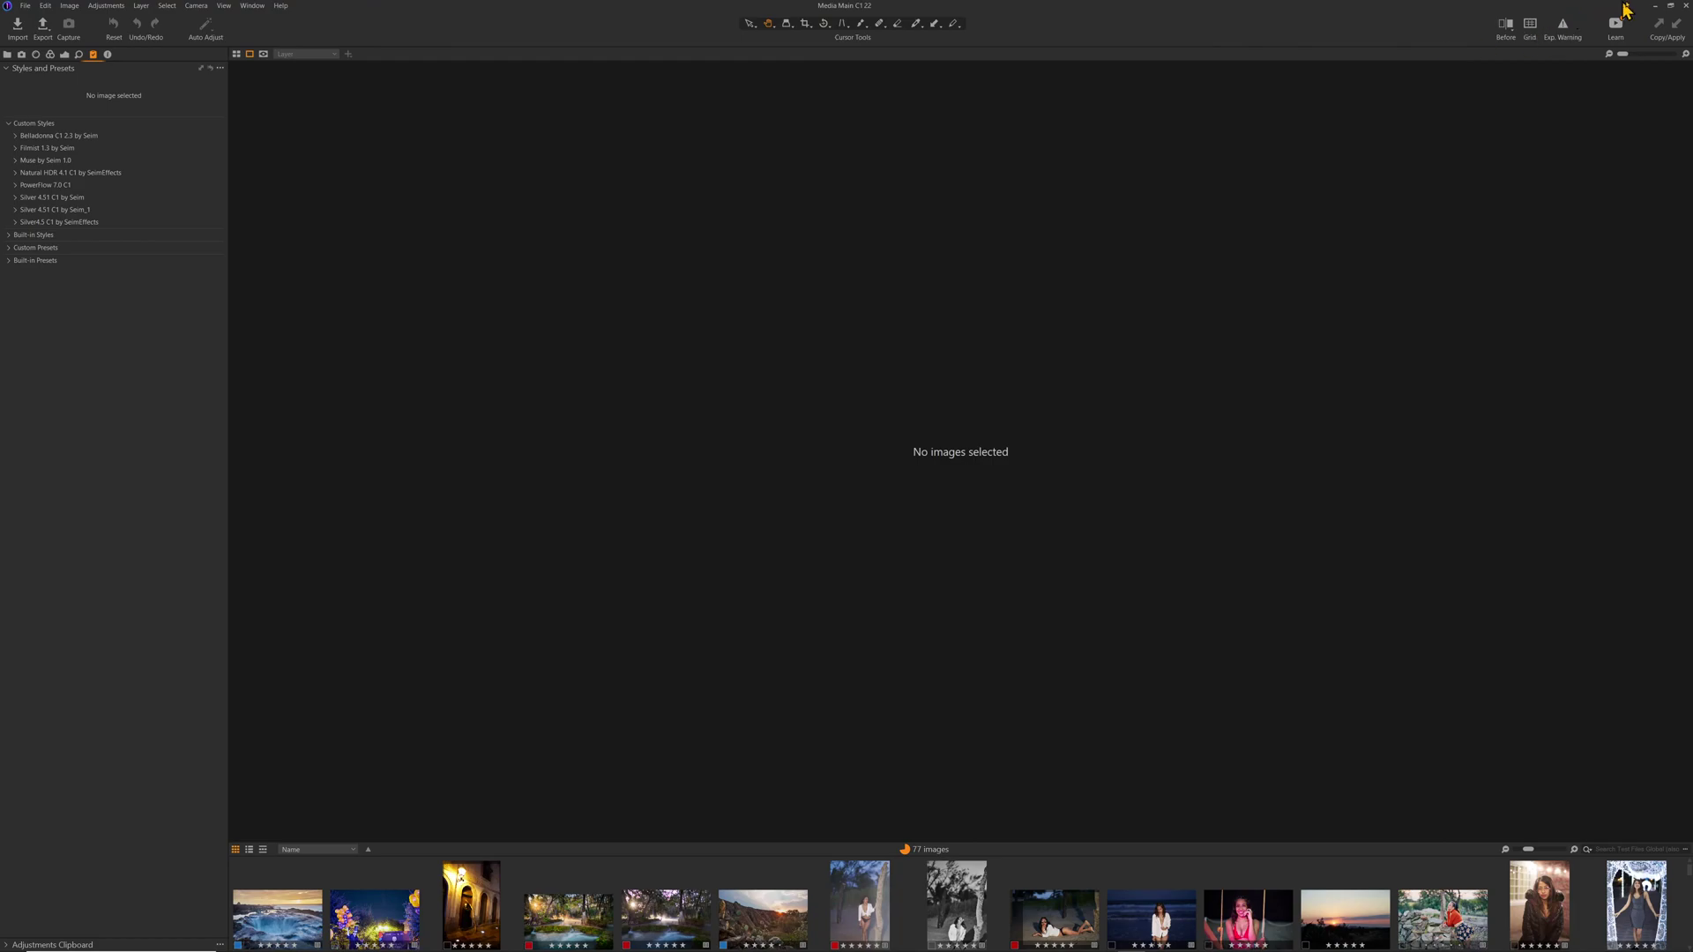
Minimize Capture One to return to the Styles50 folder in File Explorer
{"action": "left_click", "coordinate": [1655, 7]}
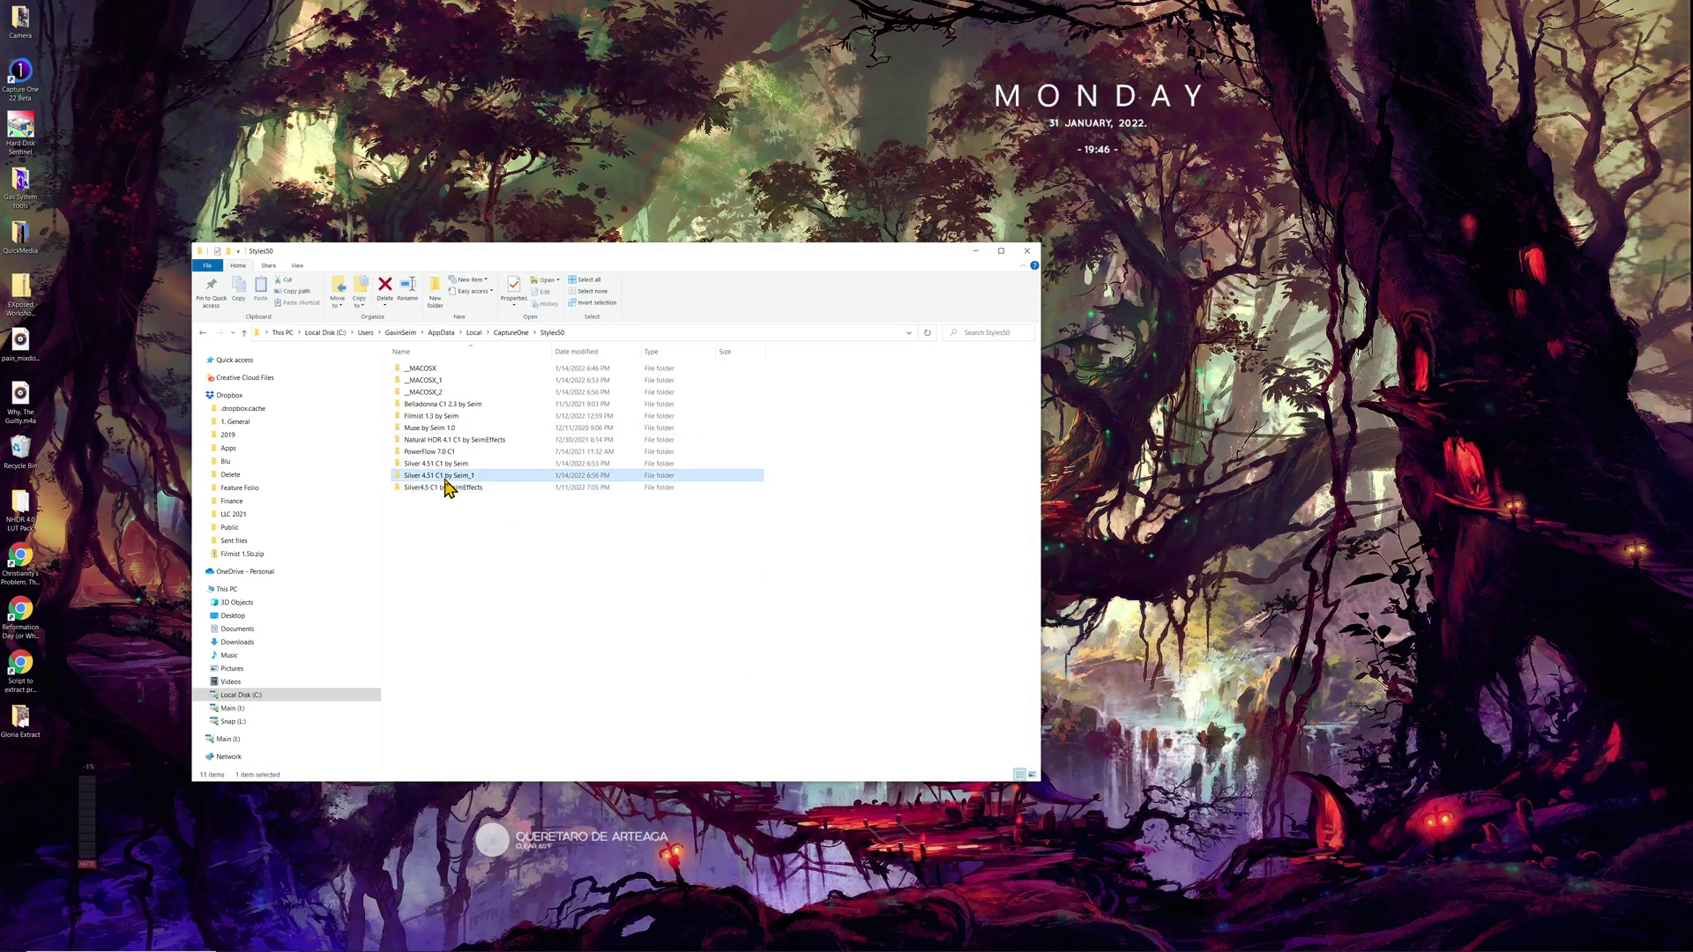
Delete the duplicate Silver 4.51 C1 by Seim_1 folder, keeping Silver4.5 C1 by SeimEffects
{"action": "right_click", "coordinate": [447, 488]}
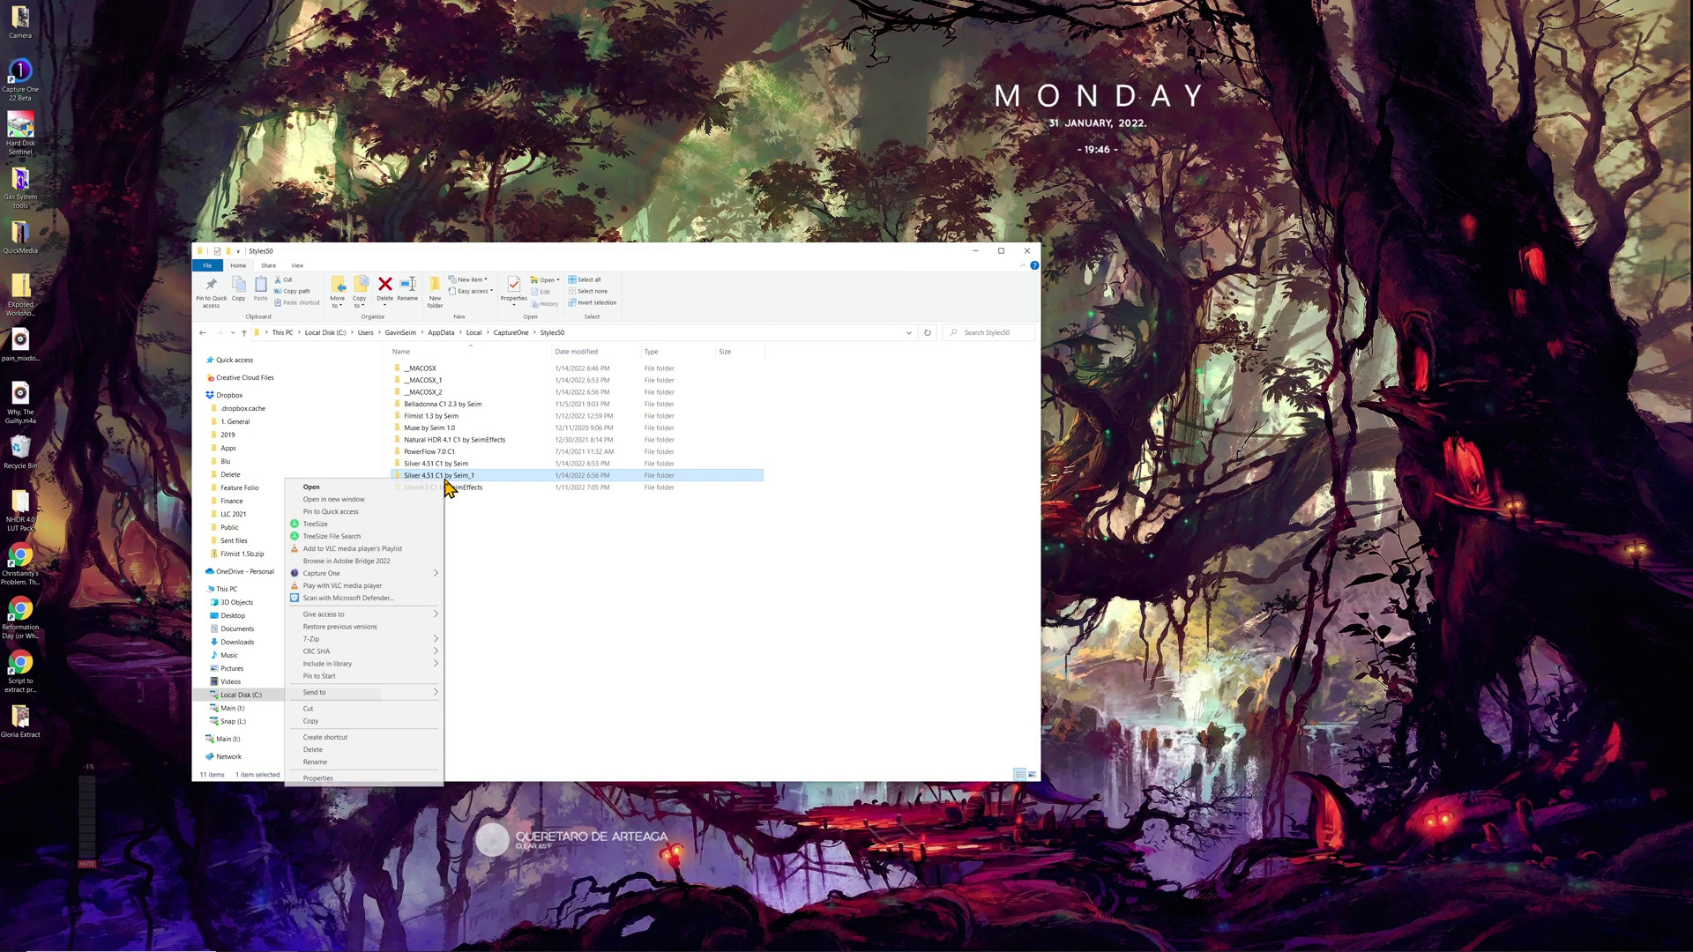
{"action": "left_click", "coordinate": [328, 750]}
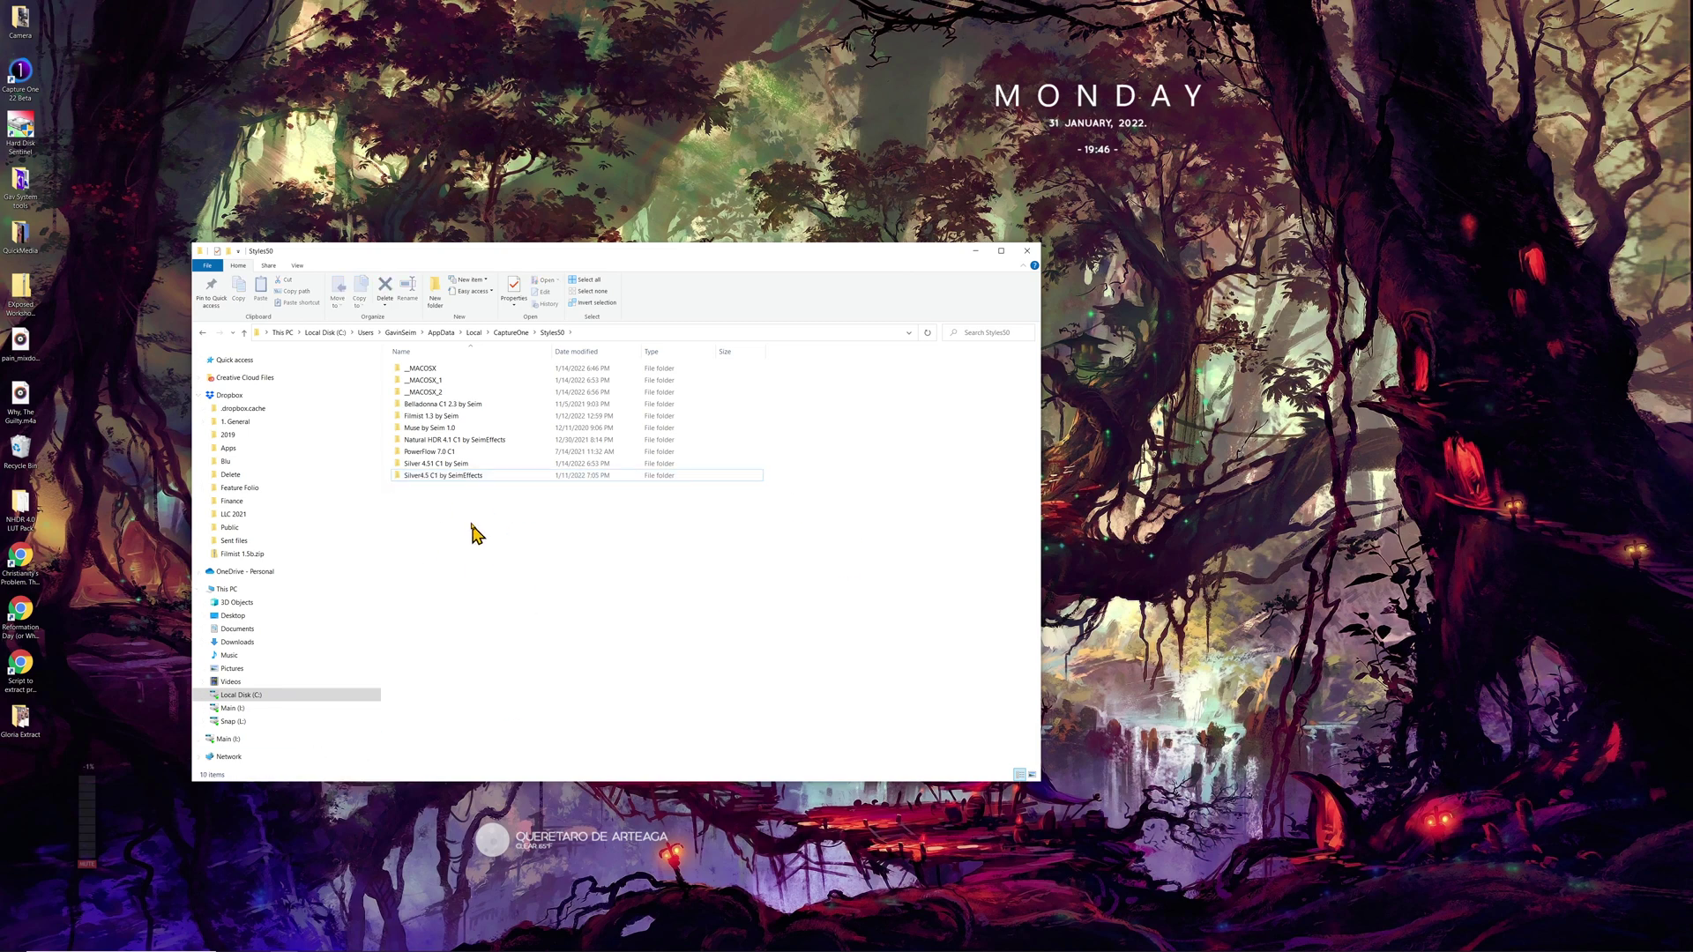
{"action": "right_click", "coordinate": [450, 480]}
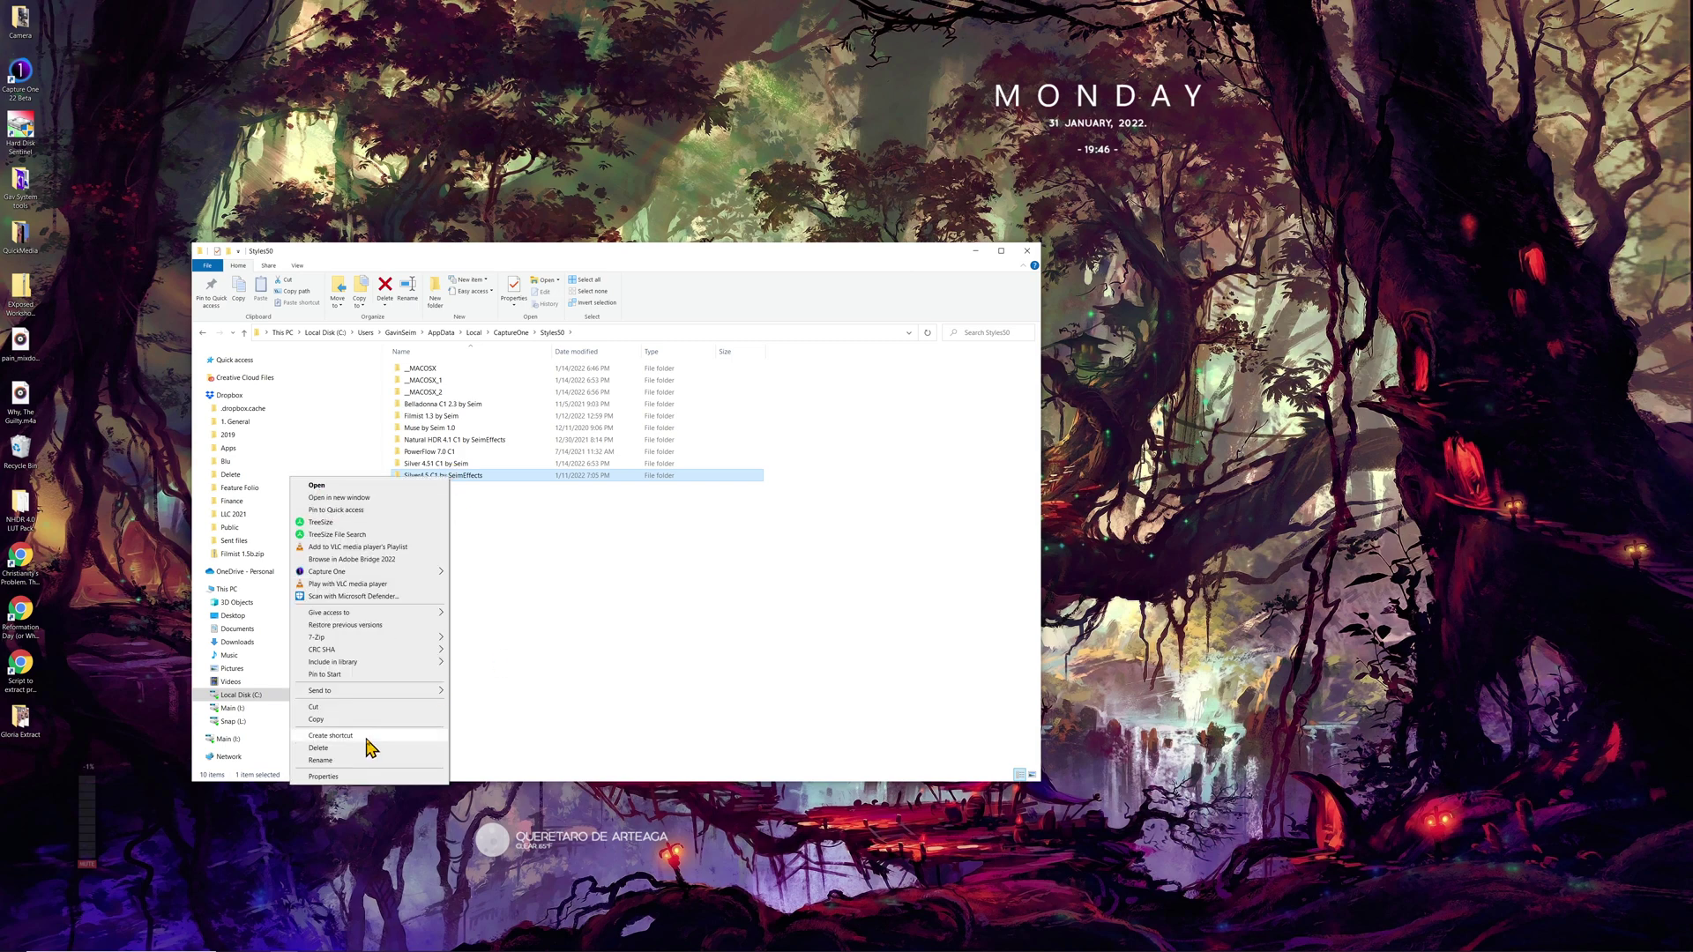
{"action": "left_click", "coordinate": [647, 672]}
{"action": "left_click", "coordinate": [975, 252]}
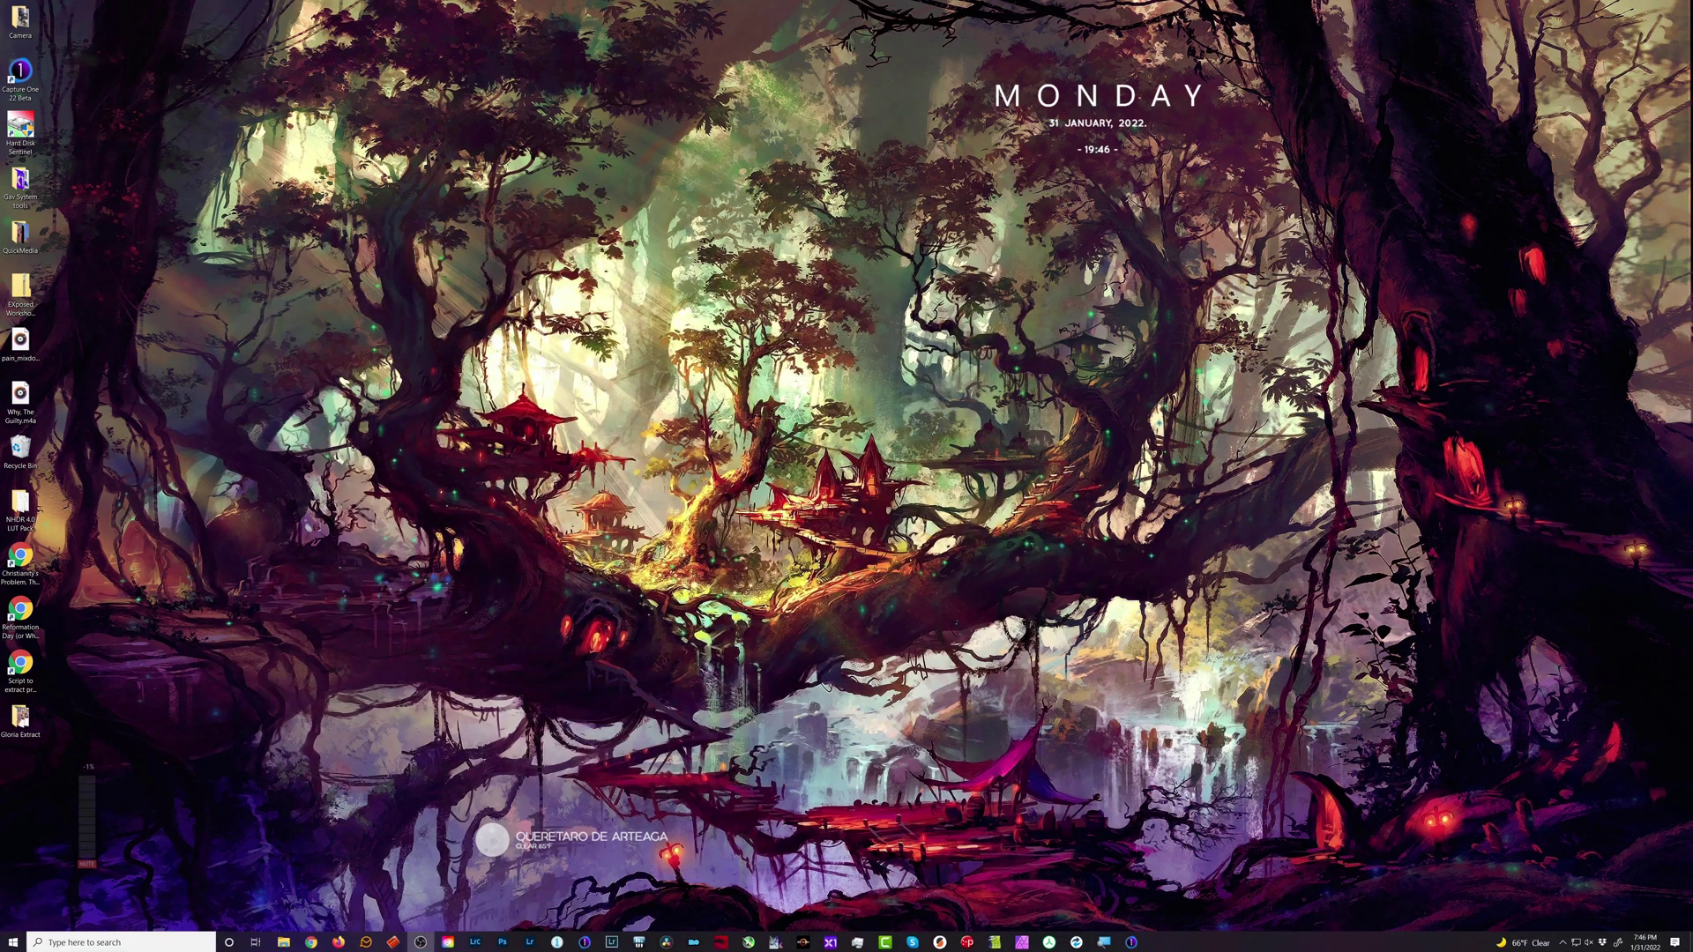